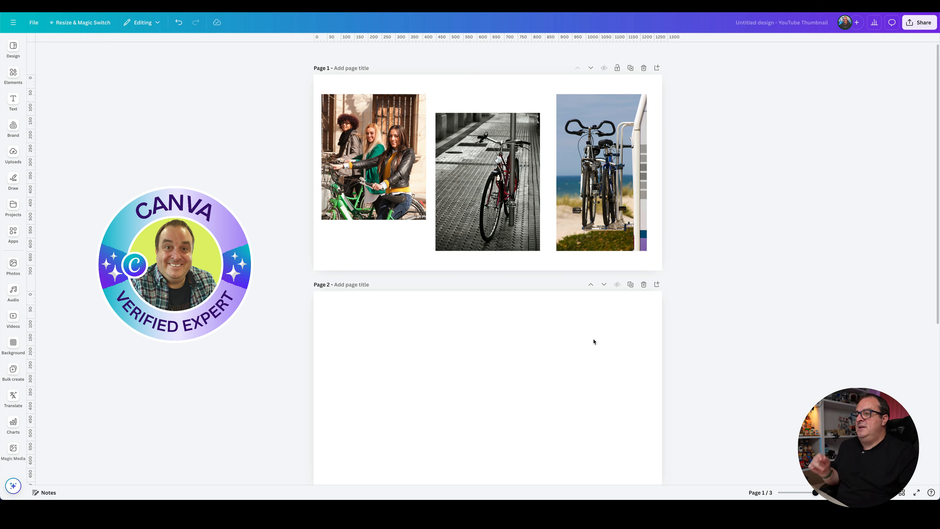
- Add the grid with three equal vertical columns from the Grids elements to page 2
{"action": "scroll", "coordinate": [371, 380], "scroll_direction": "down", "scroll_amount": 3}
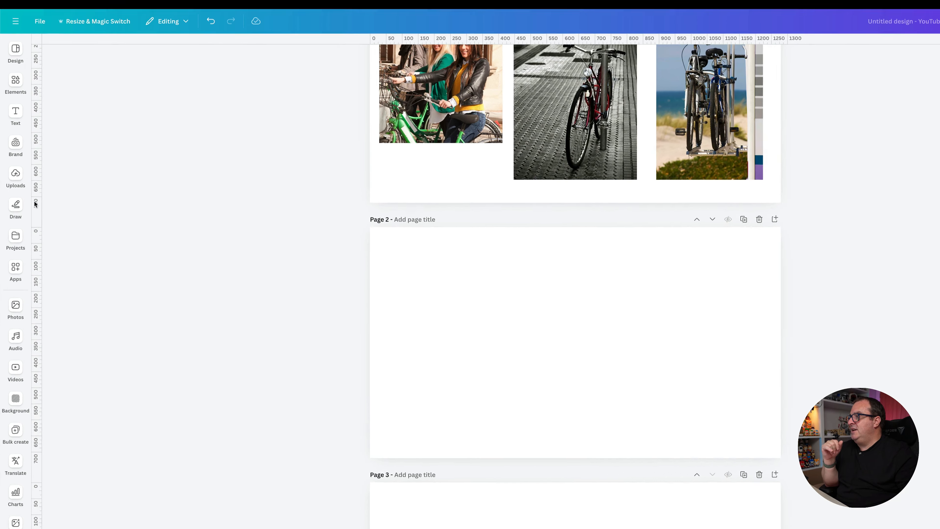
{"action": "left_click", "coordinate": [13, 100]}
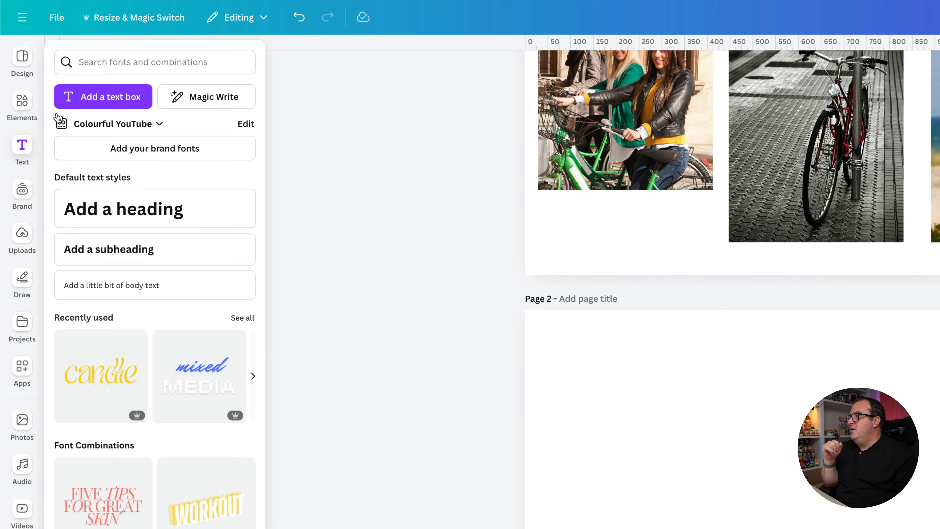
{"action": "left_click", "coordinate": [17, 84]}
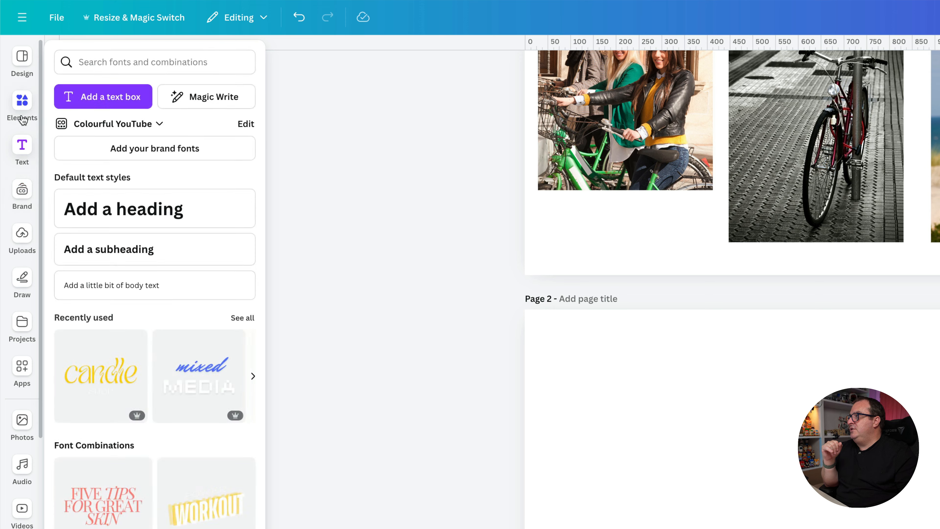
{"action": "left_click", "coordinate": [23, 107]}
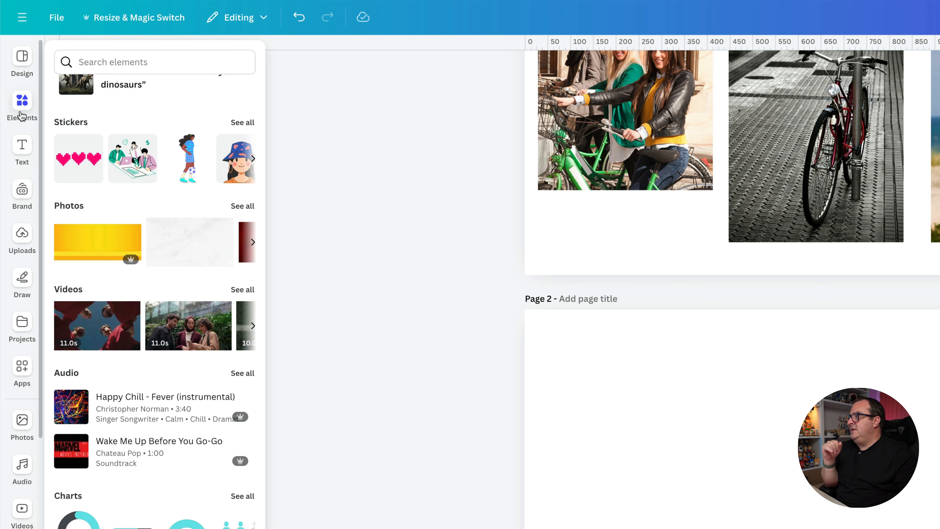
{"action": "scroll", "coordinate": [145, 500], "scroll_direction": "down", "scroll_amount": 5}
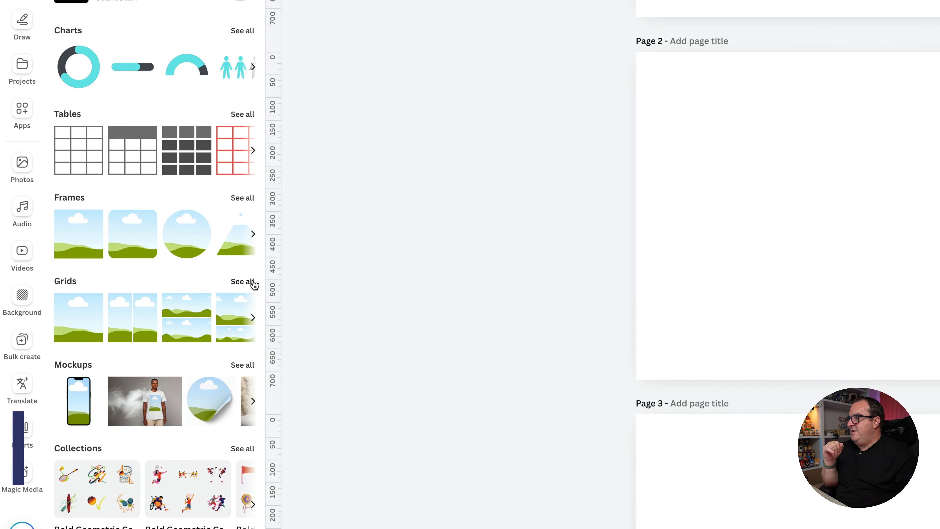
{"action": "left_click", "coordinate": [246, 281]}
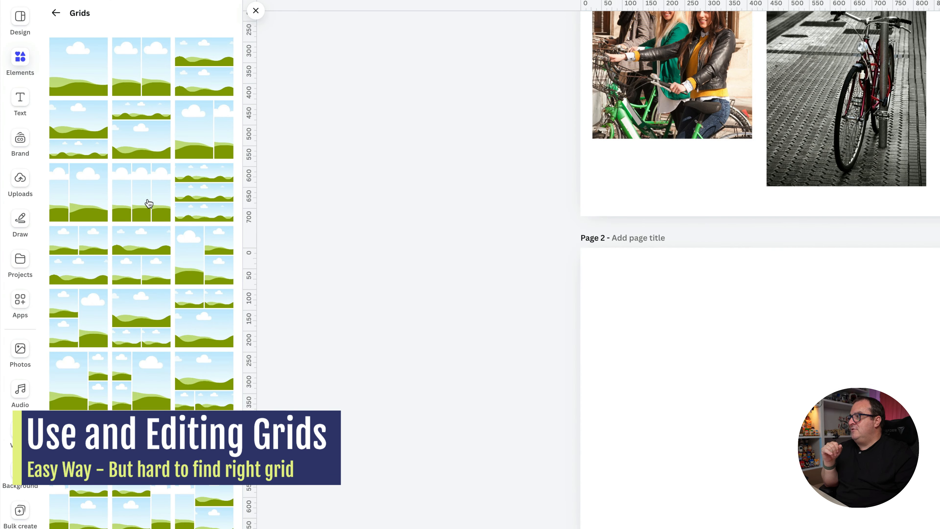
{"action": "left_click", "coordinate": [149, 204]}
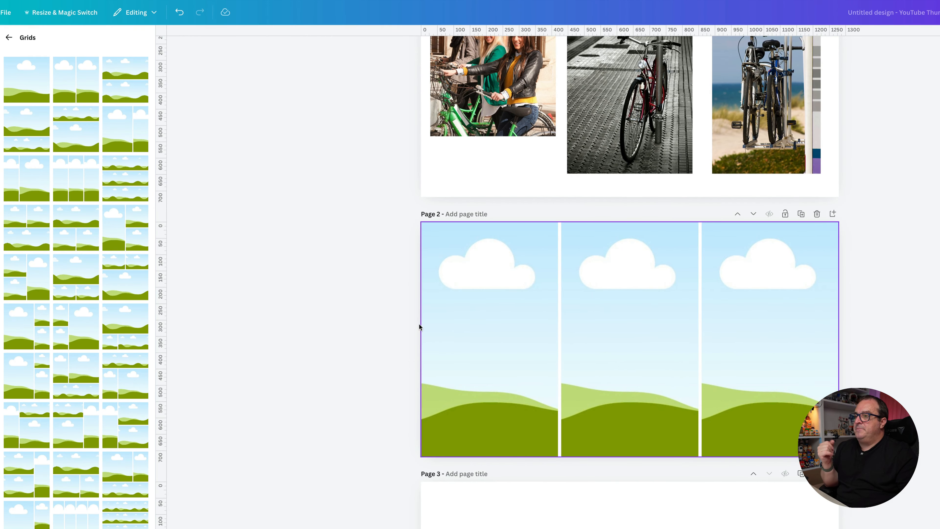
- Set the grid spacing of the three-column grid on page 2 to 0
{"action": "left_click", "coordinate": [450, 311]}
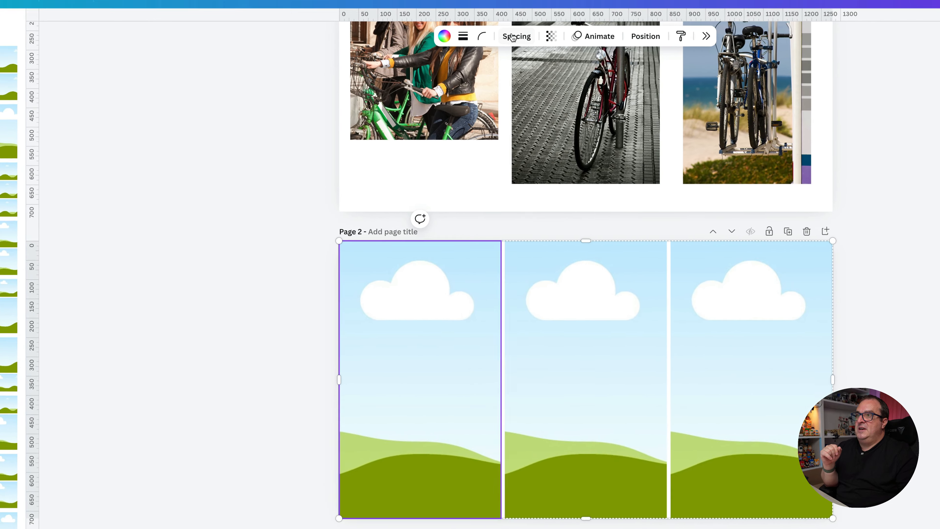
{"action": "left_click", "coordinate": [571, 49]}
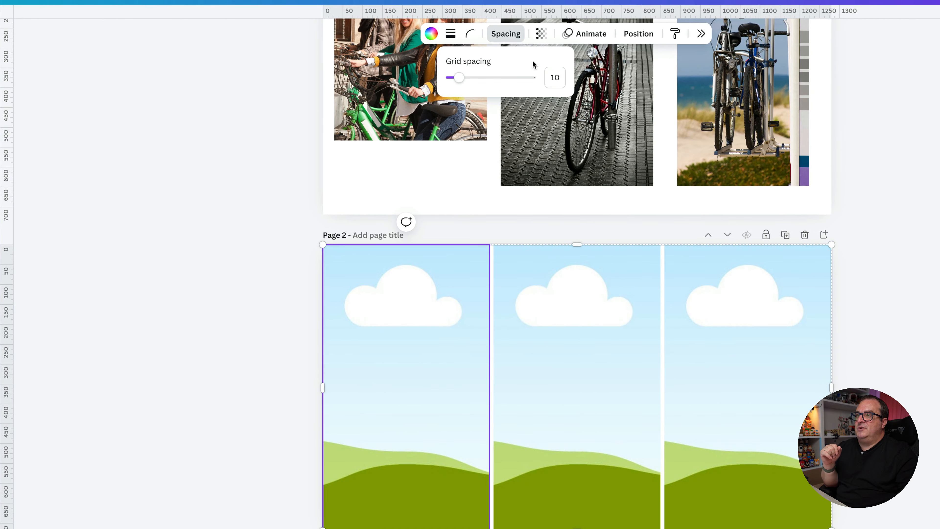
{"action": "mouse_move", "coordinate": [463, 78]}
{"action": "left_mouse_down"}
{"action": "mouse_move", "coordinate": [449, 80]}
{"action": "mouse_move", "coordinate": [537, 84]}
{"action": "mouse_move", "coordinate": [447, 79]}
{"action": "left_mouse_up"}
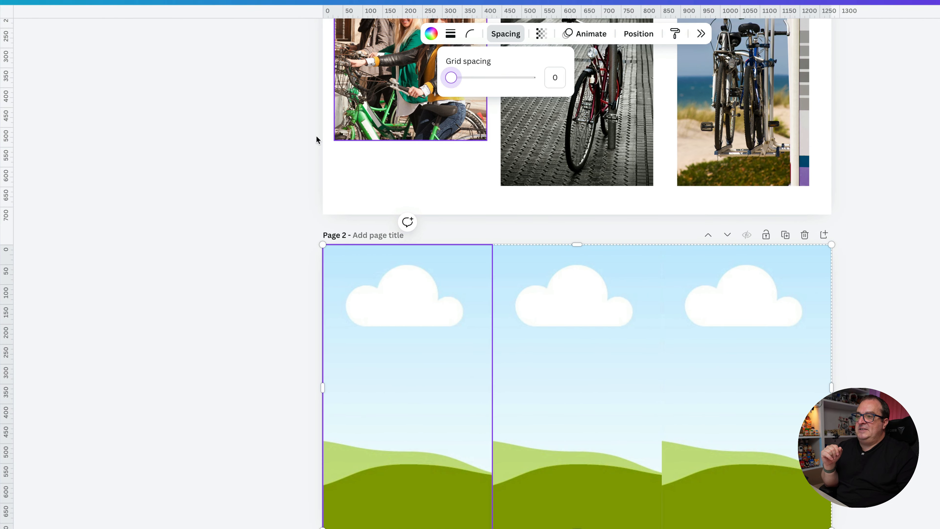
- Copy all three bicycle photos from page 1 and paste them onto page 2
{"action": "left_click", "coordinate": [203, 248]}
{"action": "left_click", "coordinate": [204, 248]}
{"action": "scroll", "coordinate": [228, 275], "scroll_direction": "up", "scroll_amount": 3}
{"action": "left_click_drag", "start_coordinate": [206, 169], "coordinate": [885, 203]}
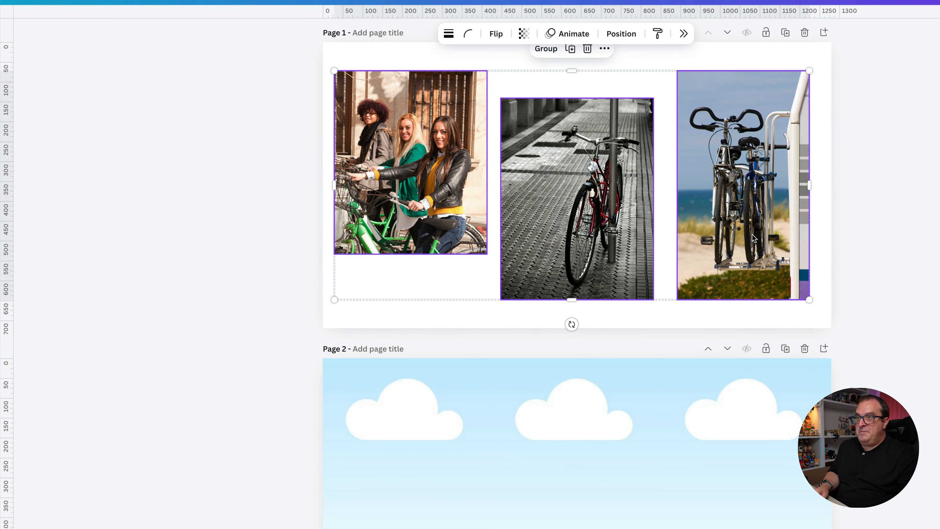
{"action": "scroll", "coordinate": [414, 481], "scroll_direction": "down", "scroll_amount": 5}
{"action": "left_click", "coordinate": [338, 255]}
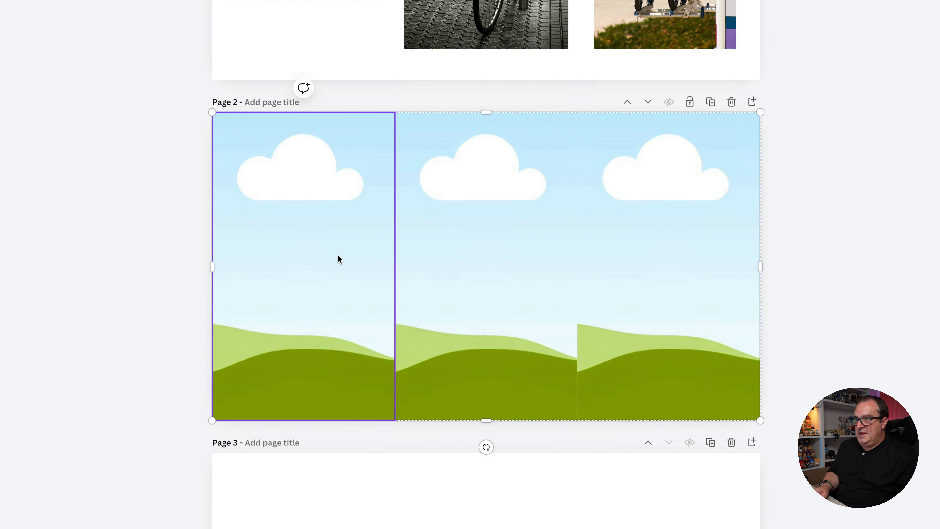
{"action": "key", "text": "ctrl+v"}
- Place each pasted photo into its own grid column on page 2, keeping their order from page 1
{"action": "left_click", "coordinate": [174, 287]}
{"action": "left_click_drag", "start_coordinate": [314, 241], "coordinate": [300, 240]}
{"action": "left_click_drag", "start_coordinate": [459, 236], "coordinate": [529, 227]}
{"action": "left_click", "coordinate": [648, 259]}
{"action": "left_click_drag", "start_coordinate": [648, 259], "coordinate": [637, 255]}
- Reposition and shrink the black-and-white bicycle photo inside the middle grid cell so the whole bicycle sits centrally
{"action": "left_click", "coordinate": [477, 265]}
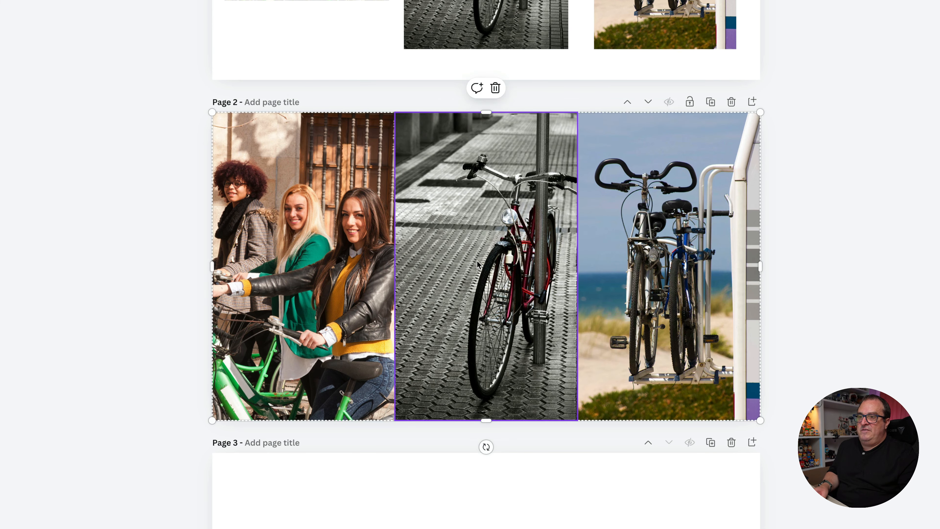
{"action": "double_click", "coordinate": [477, 265]}
{"action": "left_click_drag", "start_coordinate": [465, 263], "coordinate": [441, 260]}
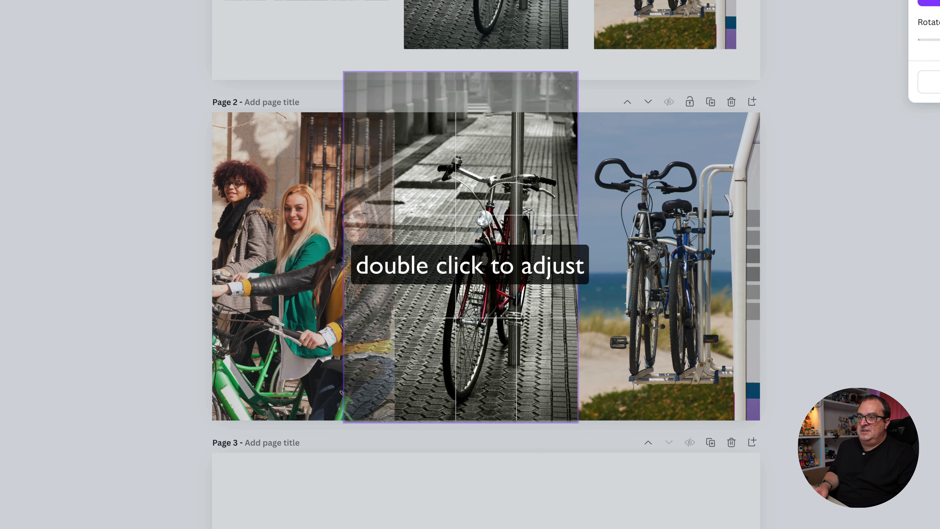
{"action": "mouse_move", "coordinate": [345, 73]}
{"action": "left_mouse_down"}
{"action": "mouse_move", "coordinate": [363, 104]}
{"action": "mouse_move", "coordinate": [344, 89]}
{"action": "left_mouse_up"}
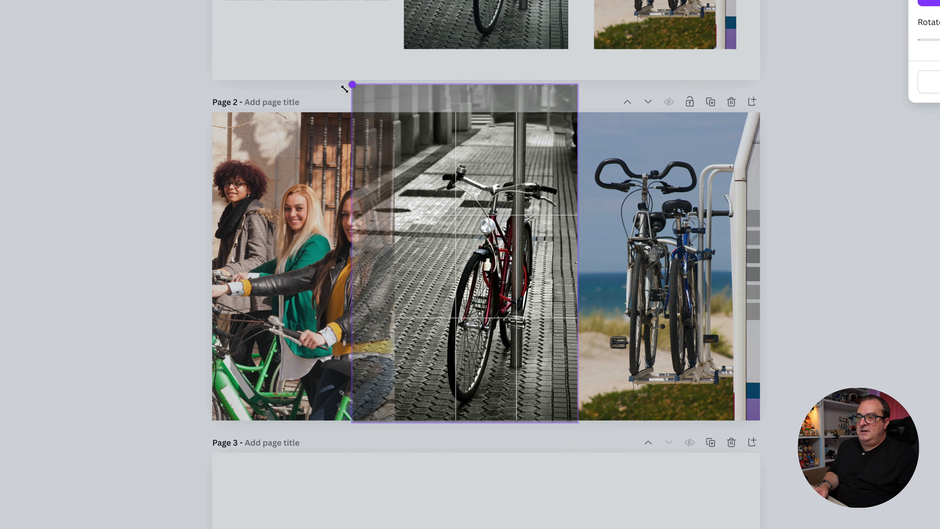
{"action": "left_click", "coordinate": [90, 136]}
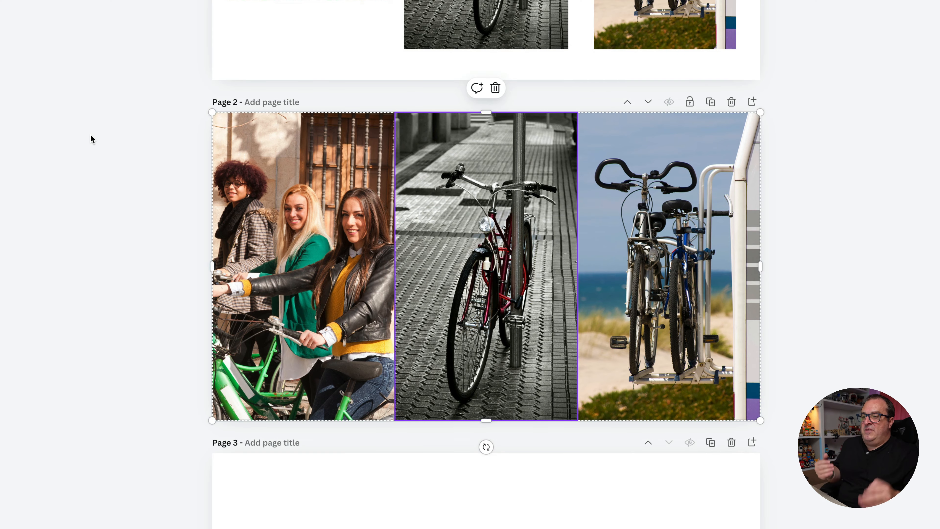
{"action": "left_click", "coordinate": [90, 136]}
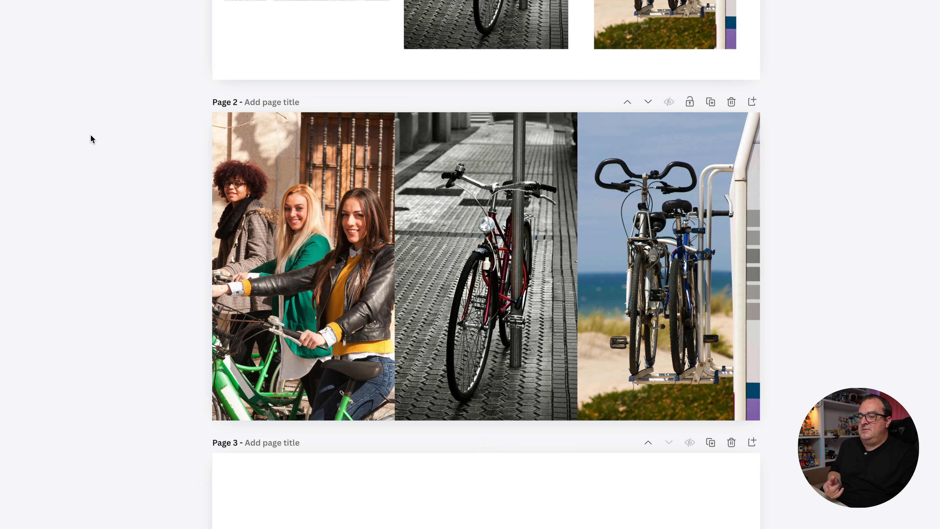
- Pull a horizontal guide from the ruler onto the upper part of page 3 and remove it again
{"action": "scroll", "coordinate": [58, 235], "scroll_direction": "down", "scroll_amount": 5}
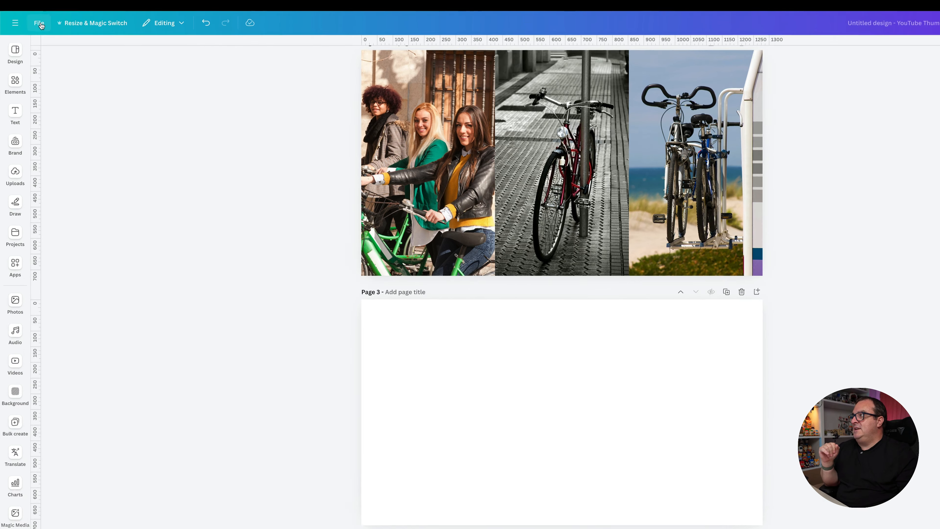
{"action": "left_click", "coordinate": [35, 33]}
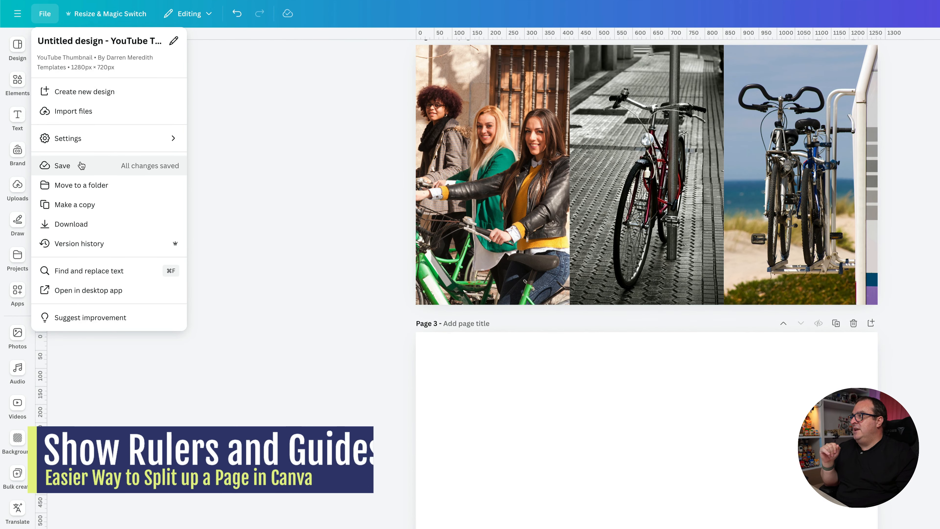
{"action": "left_click", "coordinate": [80, 142]}
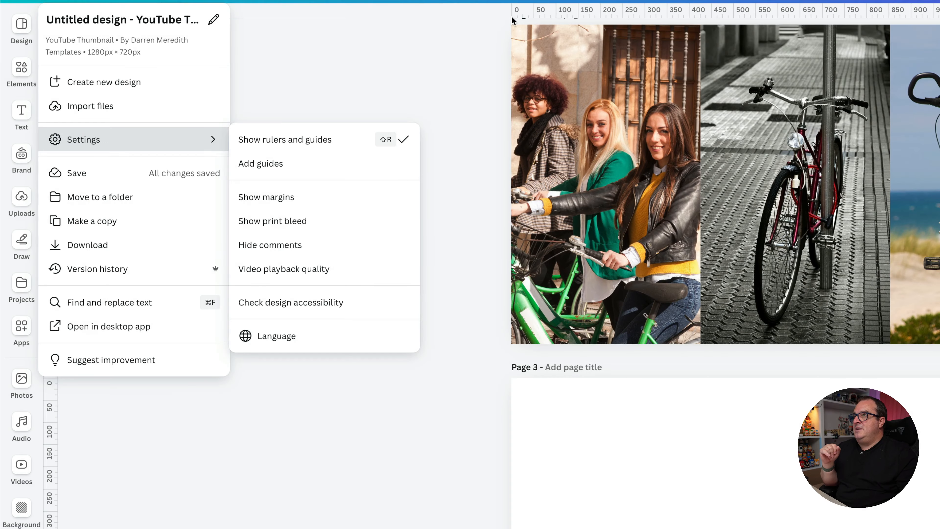
{"action": "left_click", "coordinate": [418, 50]}
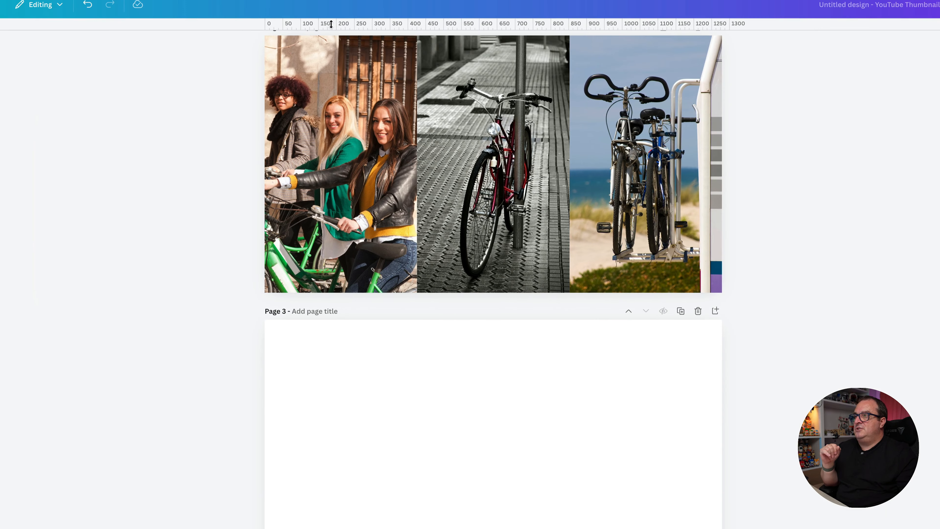
{"action": "left_click_drag", "start_coordinate": [380, 20], "coordinate": [412, 388]}
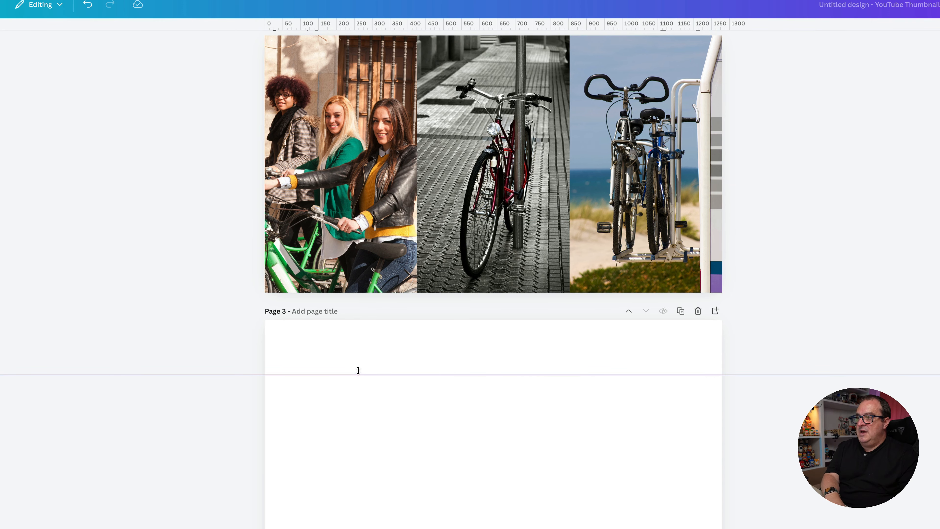
{"action": "left_click_drag", "start_coordinate": [358, 370], "coordinate": [310, 309]}
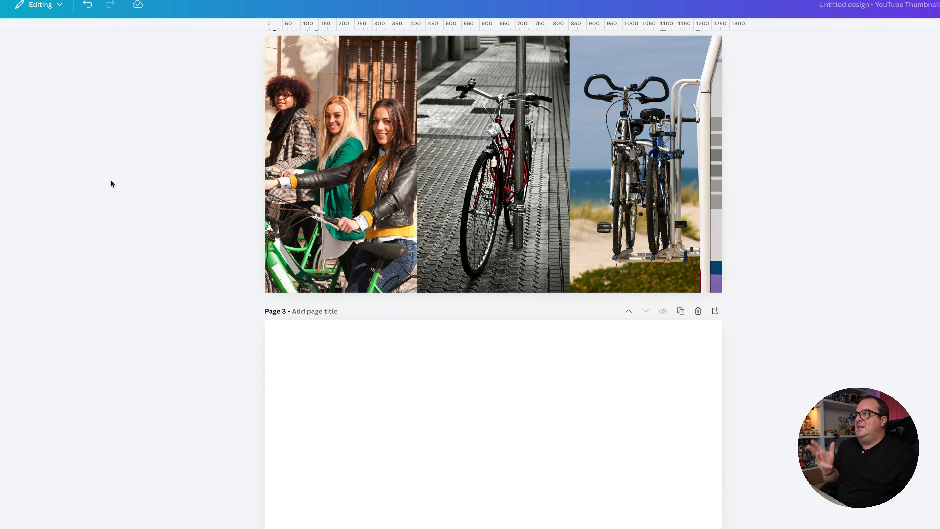
- Add custom guides to page 3 with 3 columns, a 0 px gap, 0 px margins and 0 rows
{"action": "left_click", "coordinate": [0, 5]}
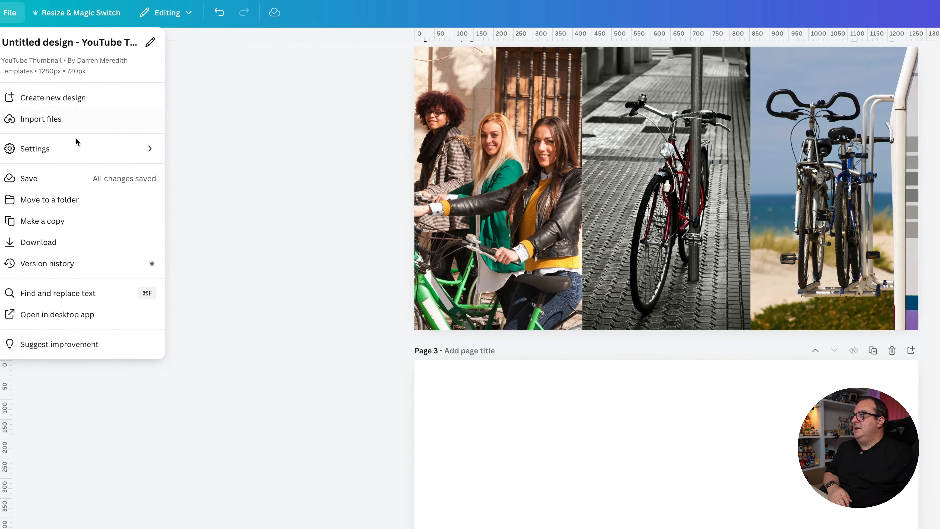
{"action": "mouse_move", "coordinate": [52, 154]}
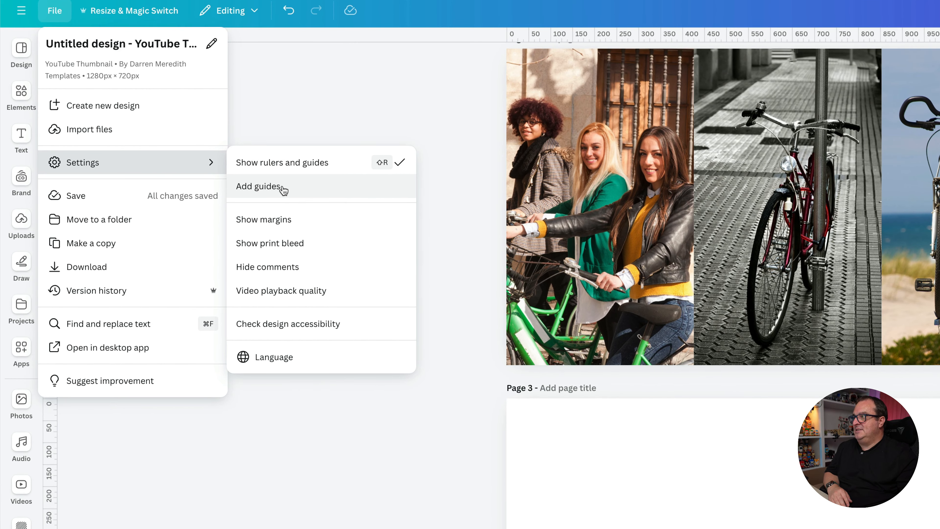
{"action": "left_click", "coordinate": [284, 190]}
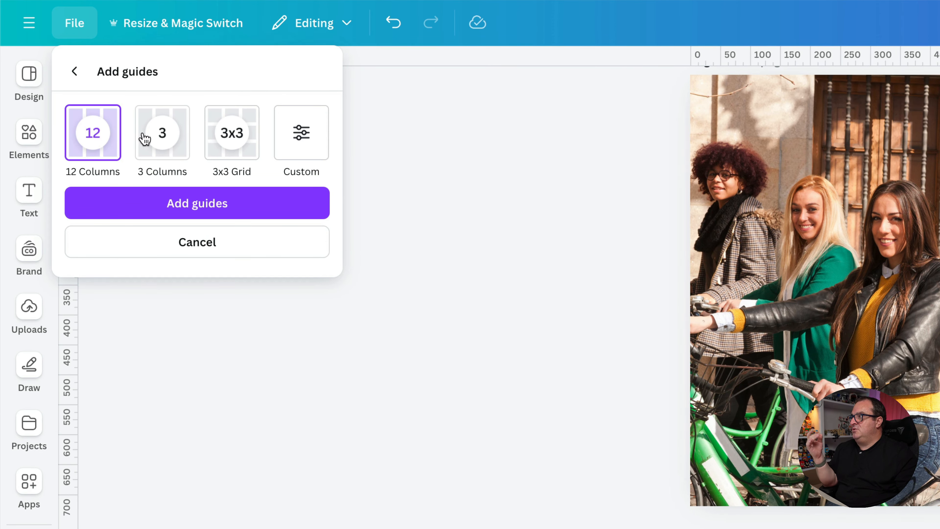
{"action": "left_click", "coordinate": [312, 143]}
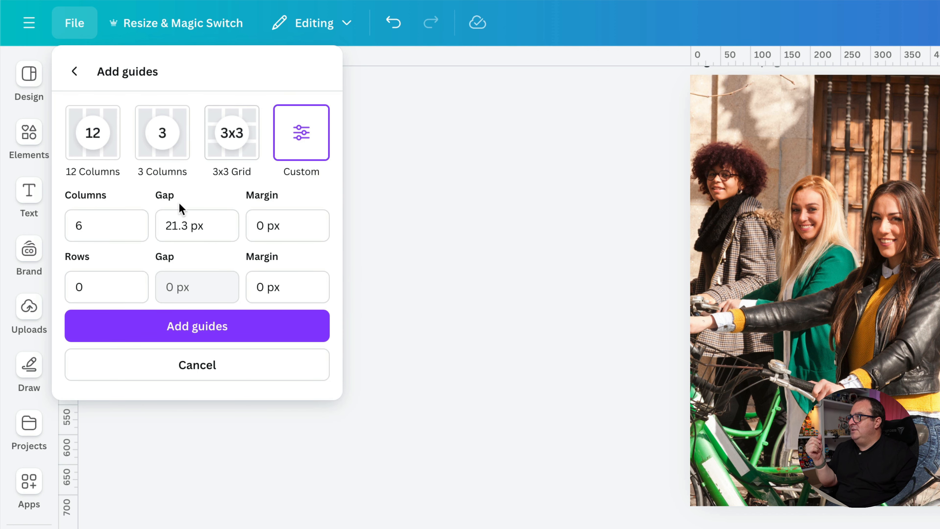
{"action": "left_click", "coordinate": [231, 227]}
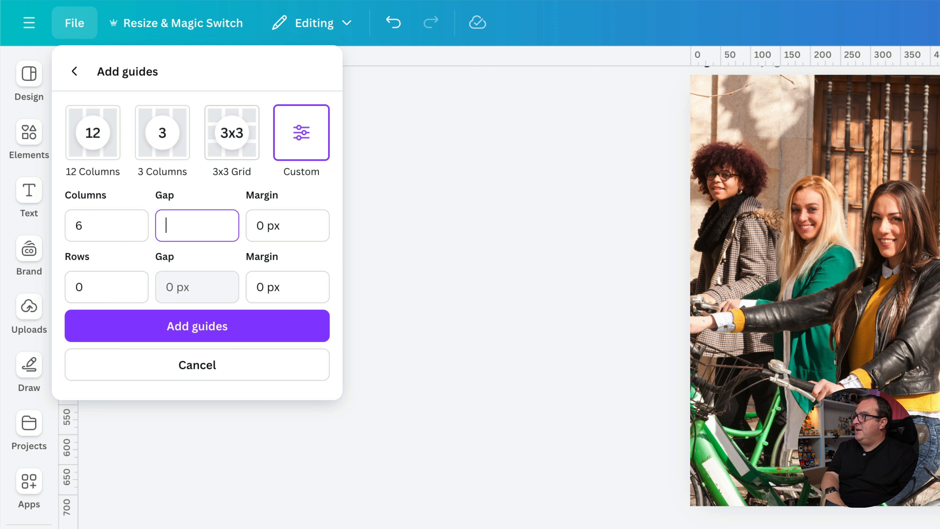
{"action": "left_click", "coordinate": [101, 289]}
{"action": "left_click", "coordinate": [96, 219]}
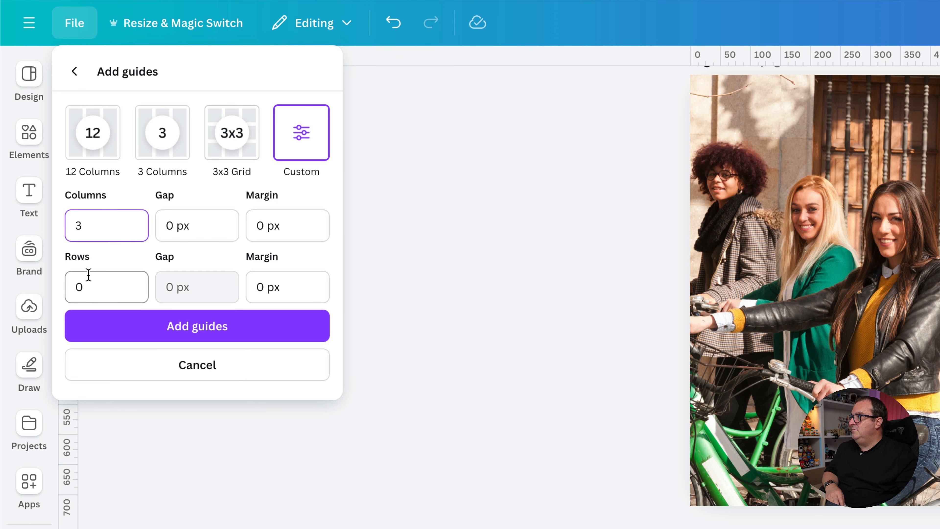
{"action": "left_click", "coordinate": [104, 288]}
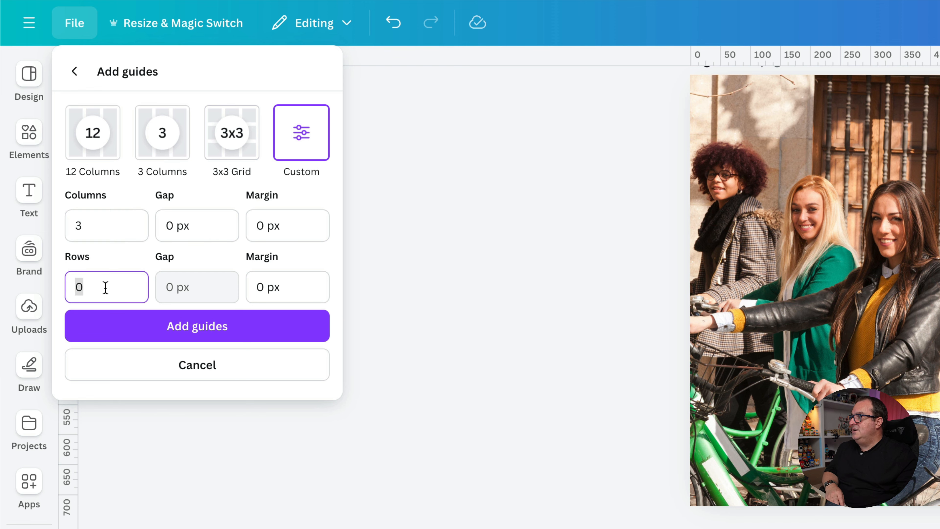
{"action": "left_click", "coordinate": [177, 328]}
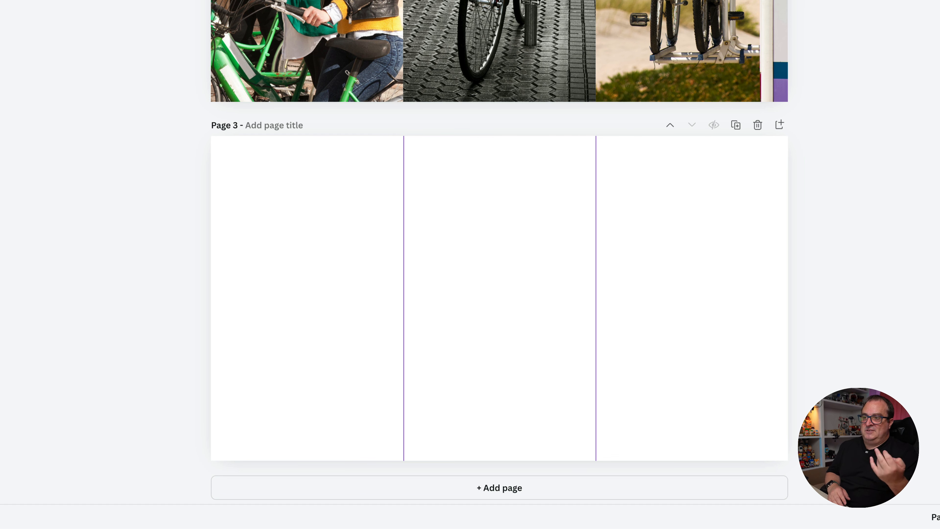
- Paste the three copied bicycle photos onto page 3 and deselect them
{"action": "scroll", "coordinate": [172, 37], "scroll_direction": "up", "scroll_amount": 1}
{"action": "scroll", "coordinate": [171, 37], "scroll_direction": "down", "scroll_amount": 1}
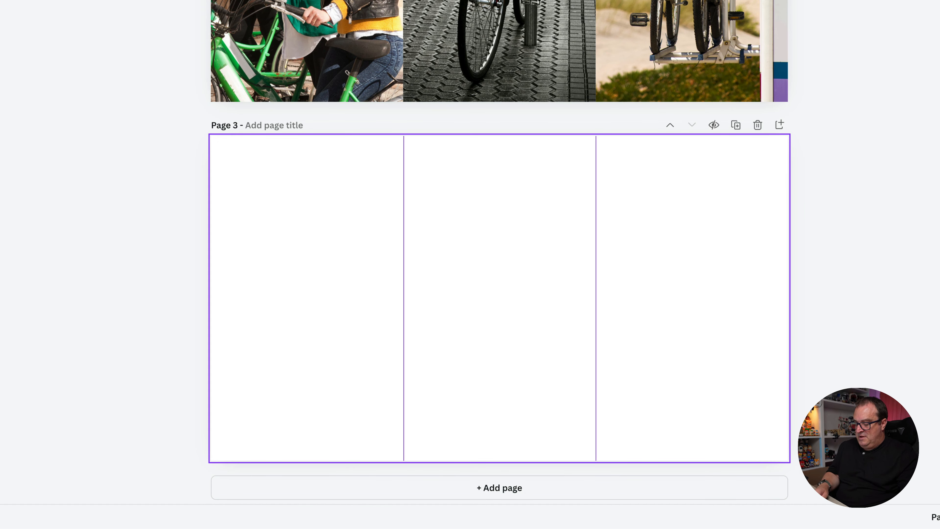
{"action": "key", "text": "ctrl+v"}
{"action": "left_click", "coordinate": [151, 275]}
- Fit the photo of the three women to page 3's first column, from the page's left edge to the first guide at full page height
{"action": "left_click", "coordinate": [297, 242]}
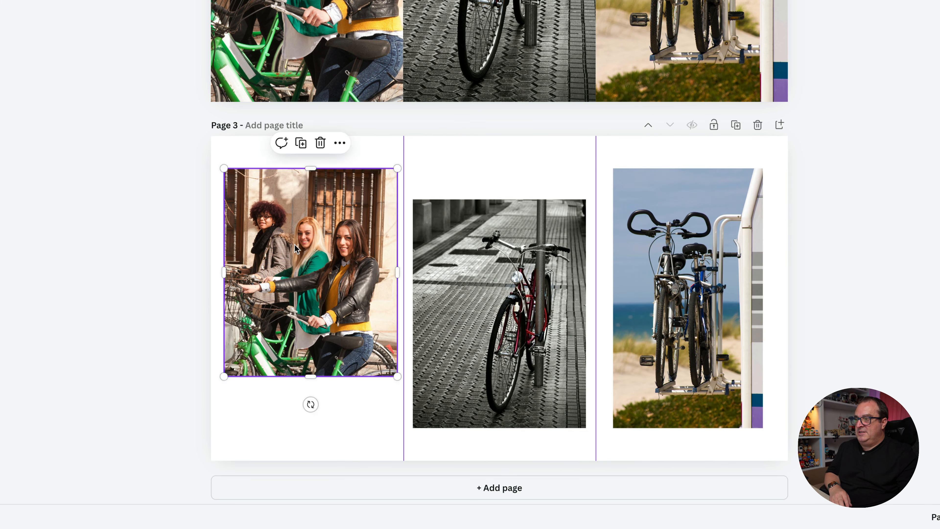
{"action": "left_click_drag", "start_coordinate": [298, 242], "coordinate": [286, 211]}
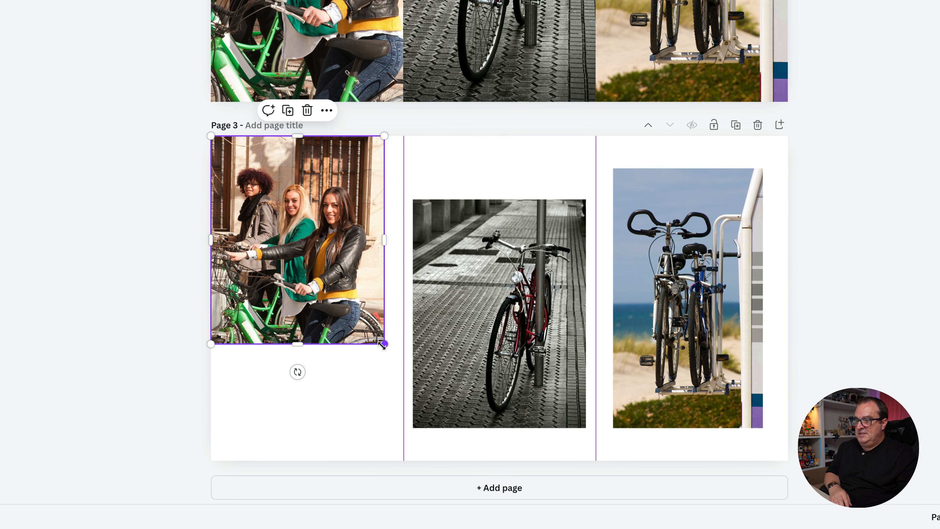
{"action": "left_click_drag", "start_coordinate": [383, 345], "coordinate": [403, 367]}
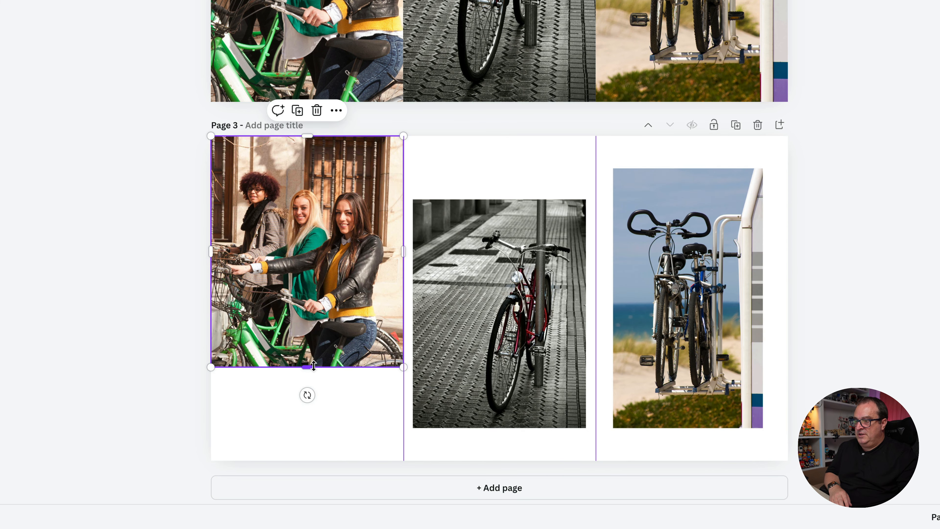
{"action": "left_click_drag", "start_coordinate": [314, 366], "coordinate": [314, 459]}
{"action": "left_click", "coordinate": [97, 356]}
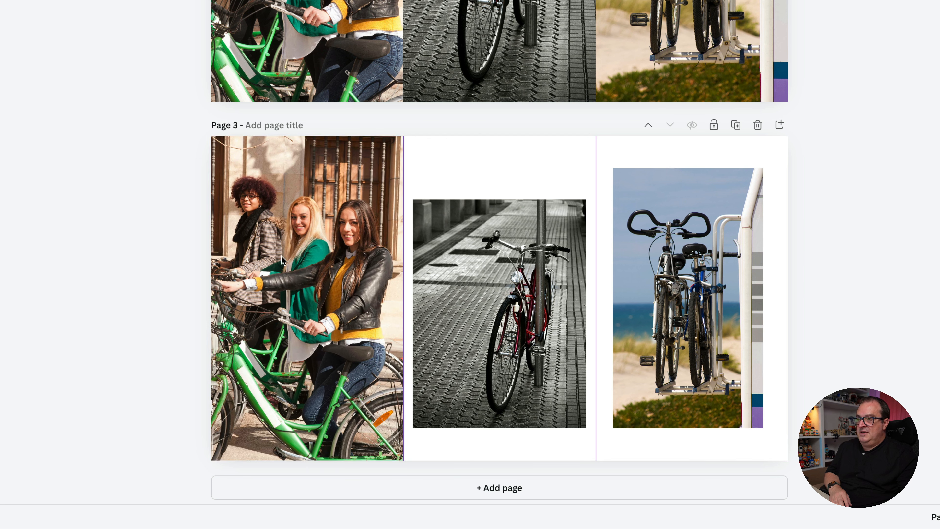
- Centre the black-and-white bicycle photo vertically in the middle column of page 3
{"action": "left_click", "coordinate": [498, 248]}
{"action": "left_click_drag", "start_coordinate": [495, 253], "coordinate": [495, 252]}
{"action": "left_click", "coordinate": [431, 145]}
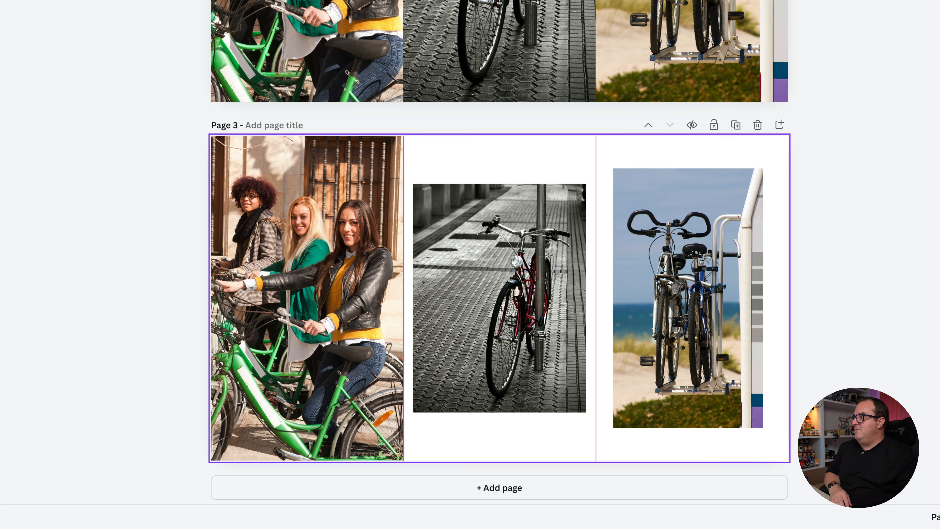
- Add a square shape over the middle photo on page 3 and deselect it
{"action": "key", "text": "r"}
{"action": "left_click", "coordinate": [92, 132]}
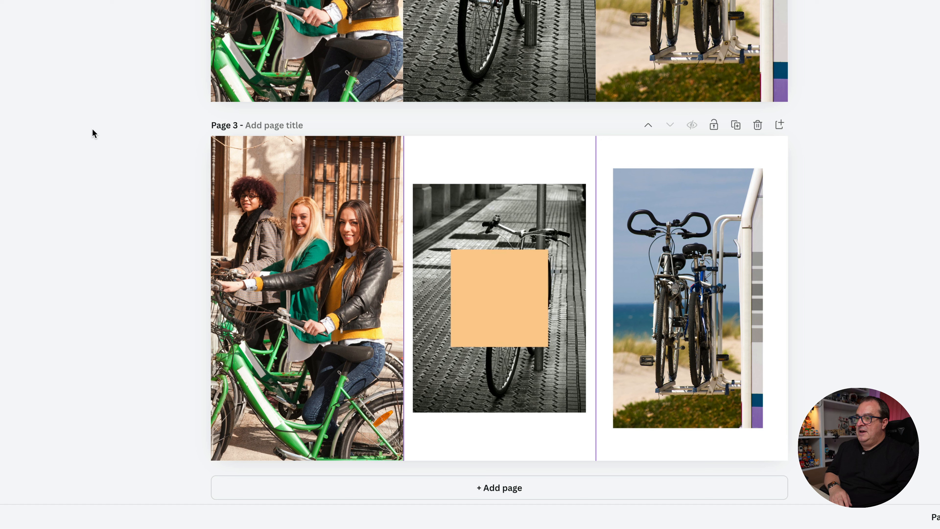
- Fit the orange square to page 3's middle column between the guides at full page height and send it behind the black-and-white photo
{"action": "left_click_drag", "start_coordinate": [488, 295], "coordinate": [451, 198]}
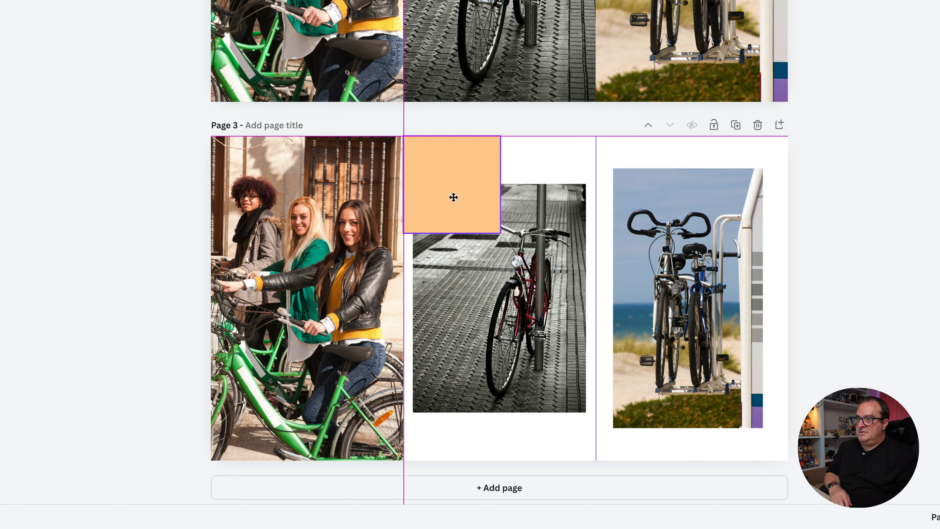
{"action": "left_click_drag", "start_coordinate": [452, 230], "coordinate": [449, 460]}
{"action": "left_click_drag", "start_coordinate": [502, 298], "coordinate": [596, 295]}
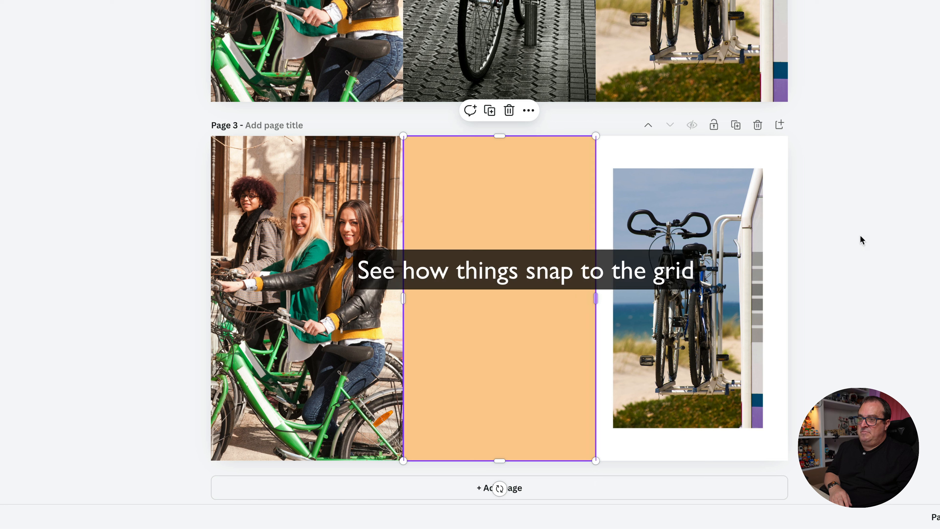
{"action": "key", "text": "super+bracketleft"}
- Select the orange shape behind the black-and-white photo and recolour it light pink from the brand colour palette
{"action": "left_click", "coordinate": [524, 204]}
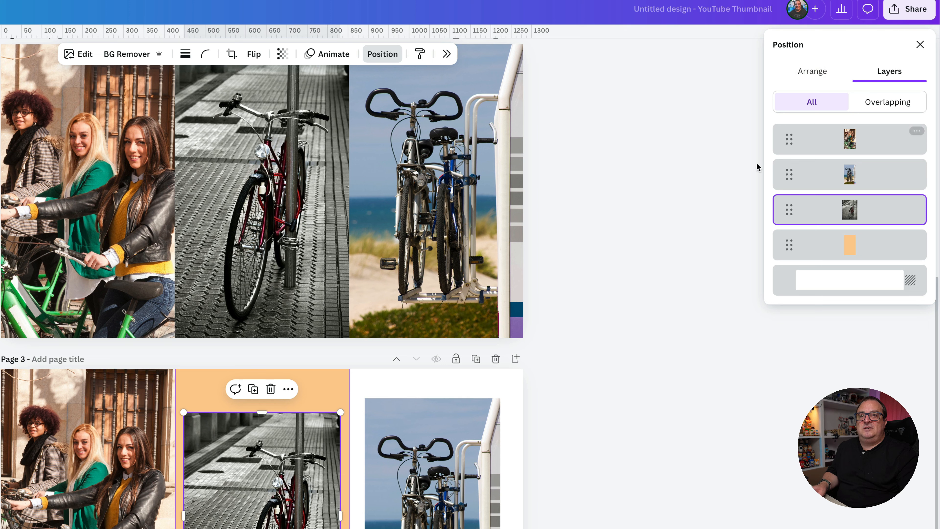
{"action": "left_click", "coordinate": [783, 248]}
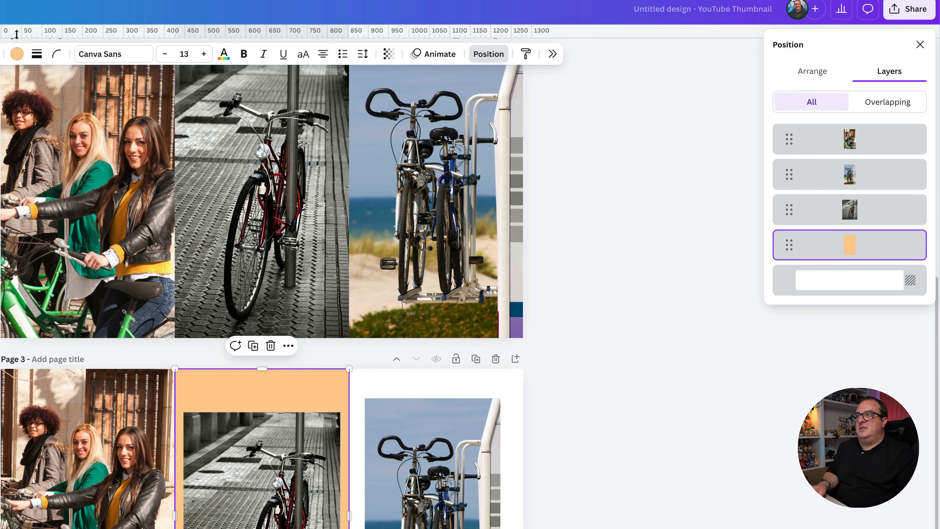
{"action": "left_click", "coordinate": [16, 53]}
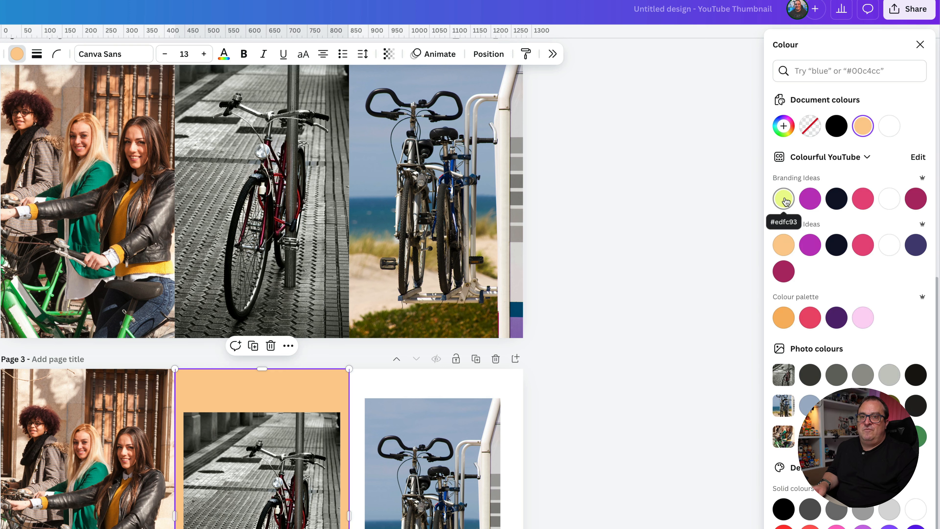
{"action": "left_click", "coordinate": [784, 199]}
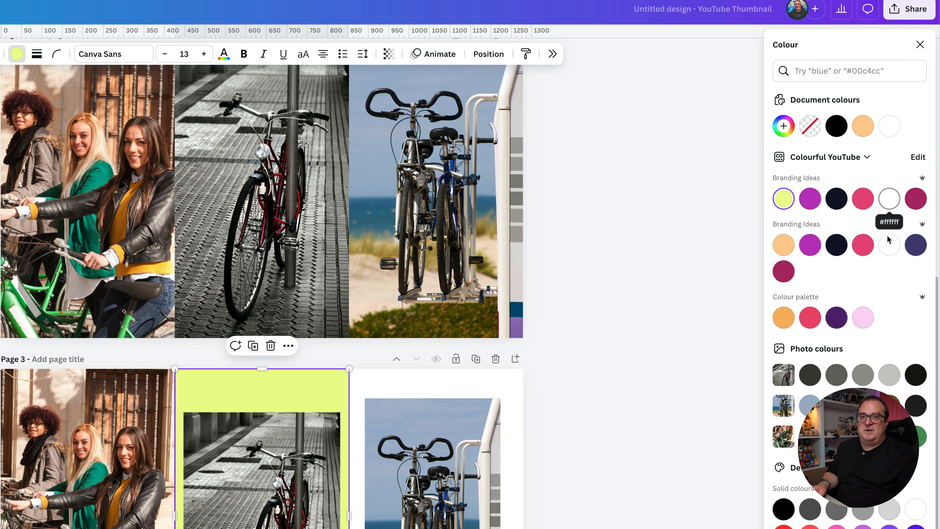
{"action": "left_click", "coordinate": [863, 318]}
{"action": "left_click", "coordinate": [645, 429]}
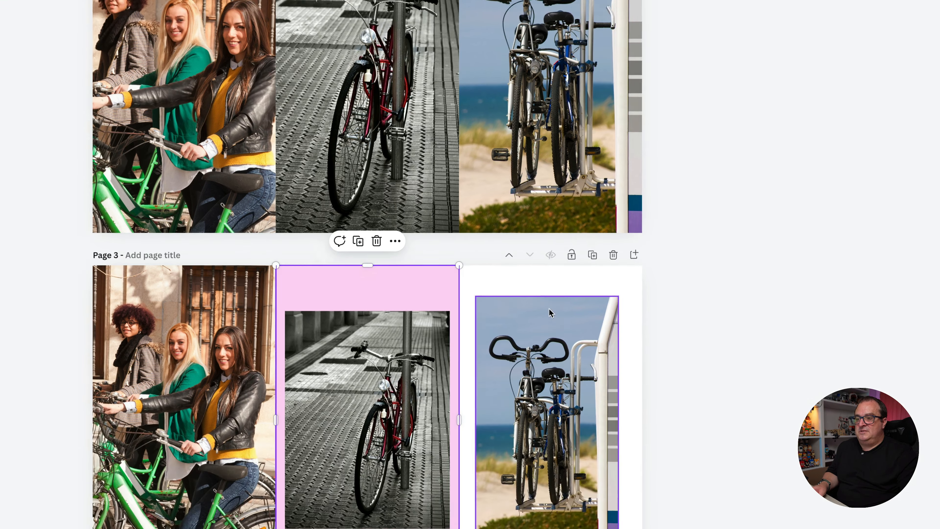
- Enlarge the beach bicycle photo to fill page 3's third column, shift it slightly upwards and deselect it
{"action": "left_click", "coordinate": [394, 474]}
{"action": "left_click_drag", "start_coordinate": [426, 474], "coordinate": [411, 445]}
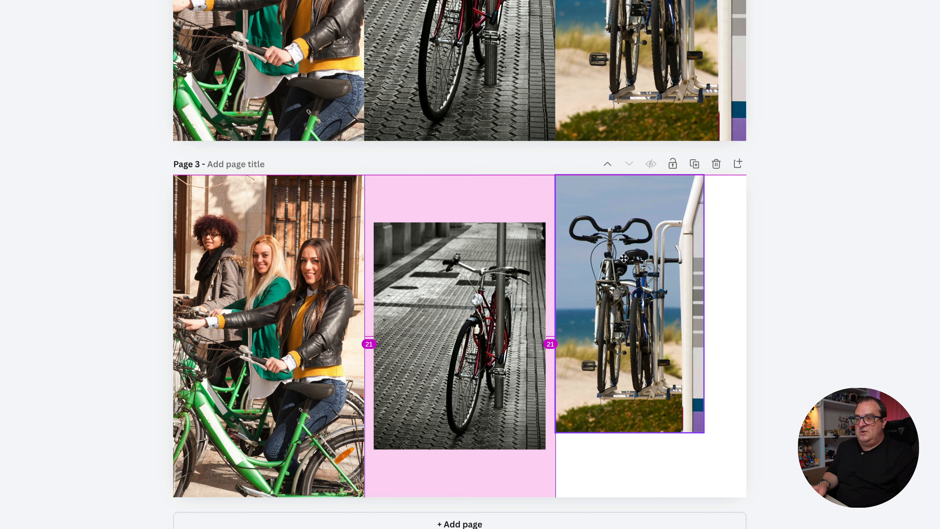
{"action": "left_click_drag", "start_coordinate": [624, 258], "coordinate": [624, 258]}
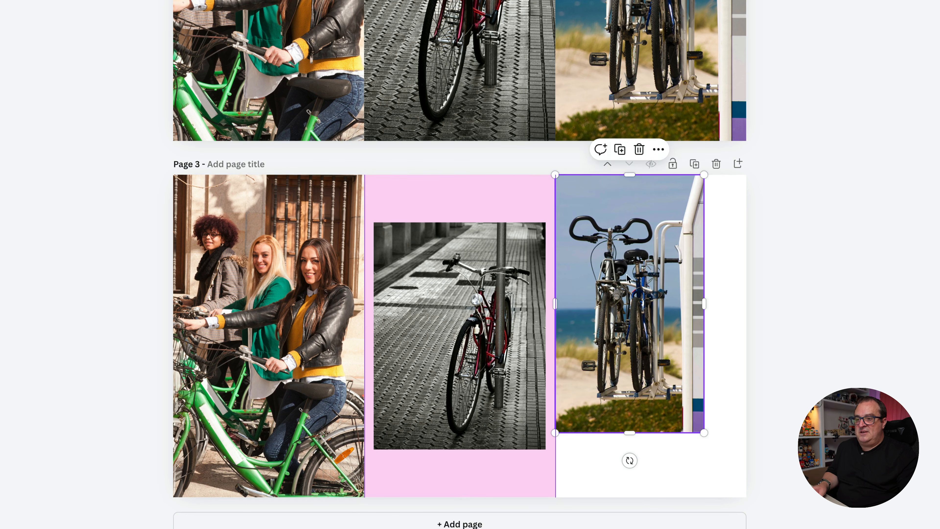
{"action": "left_click_drag", "start_coordinate": [705, 434], "coordinate": [765, 504]}
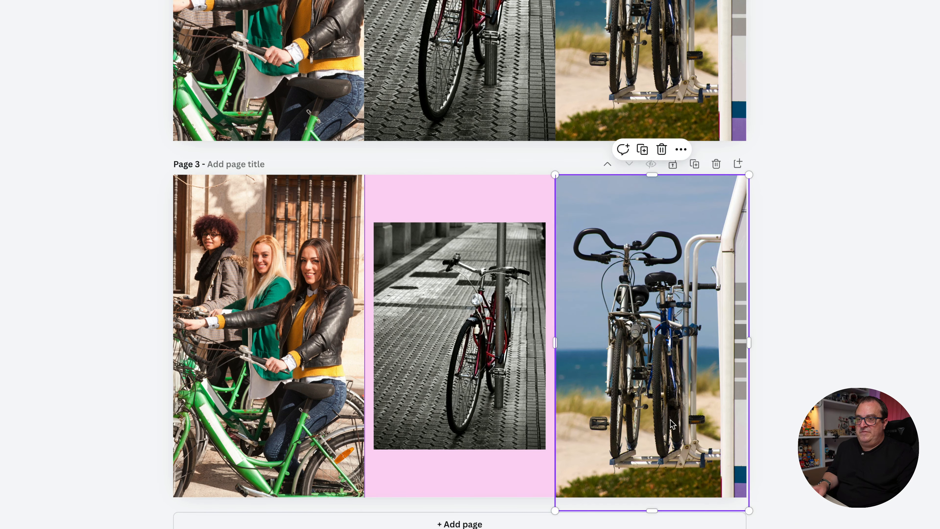
{"action": "left_click_drag", "start_coordinate": [672, 421], "coordinate": [671, 407]}
{"action": "left_click", "coordinate": [826, 418]}
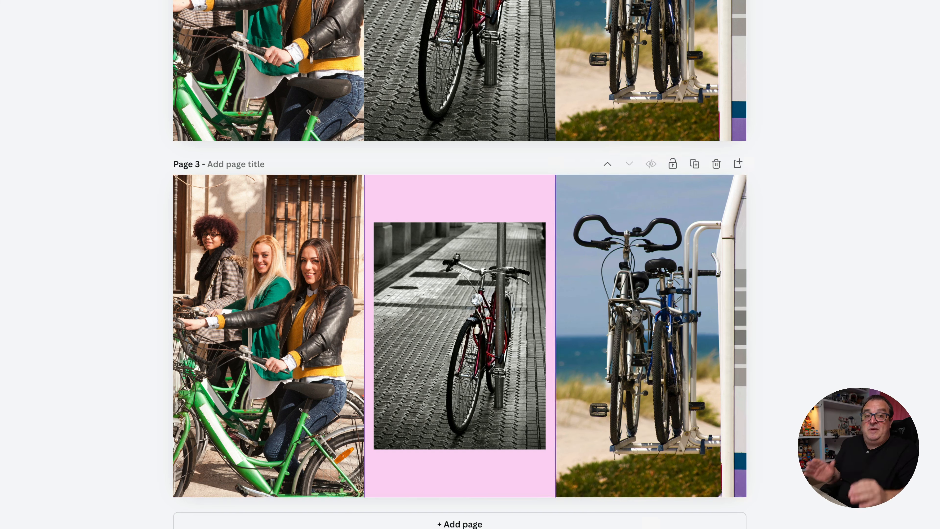
- Add a fourth page and give it custom guides with 3 columns and 3 rows
{"action": "left_click", "coordinate": [459, 524]}
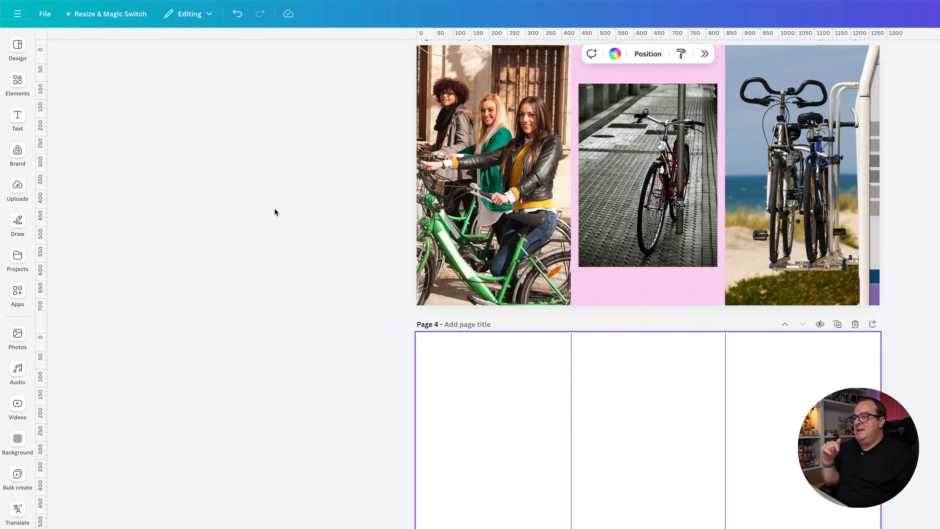
{"action": "left_click", "coordinate": [44, 17]}
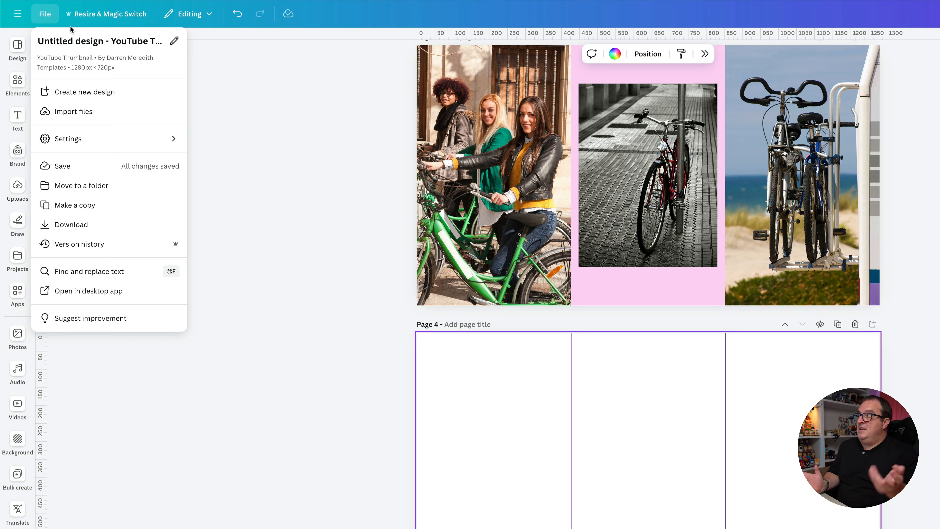
{"action": "mouse_move", "coordinate": [80, 146]}
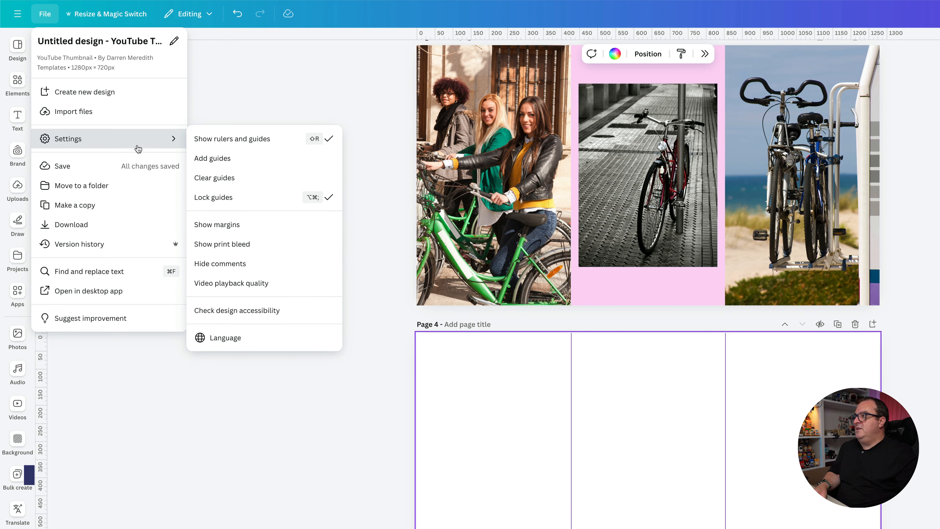
{"action": "left_click", "coordinate": [222, 158]}
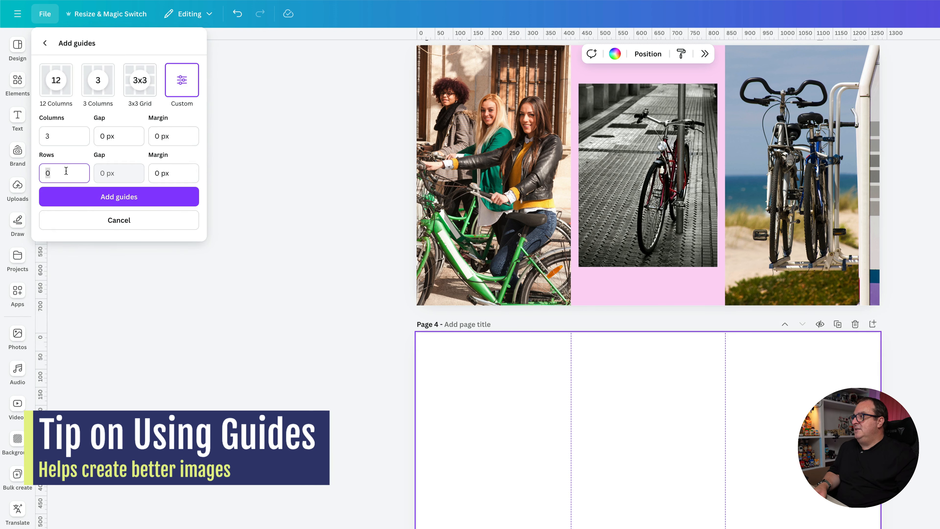
{"action": "type", "text": "3"}
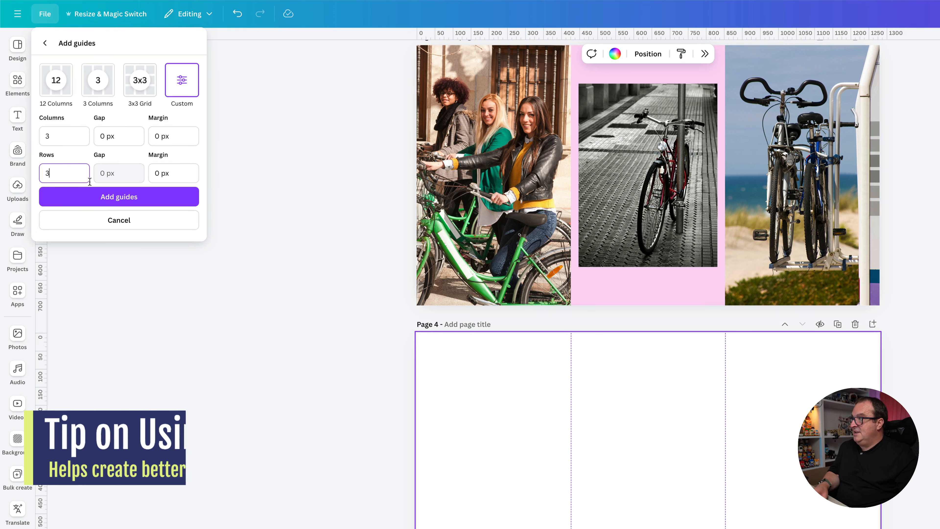
{"action": "left_click", "coordinate": [106, 204]}
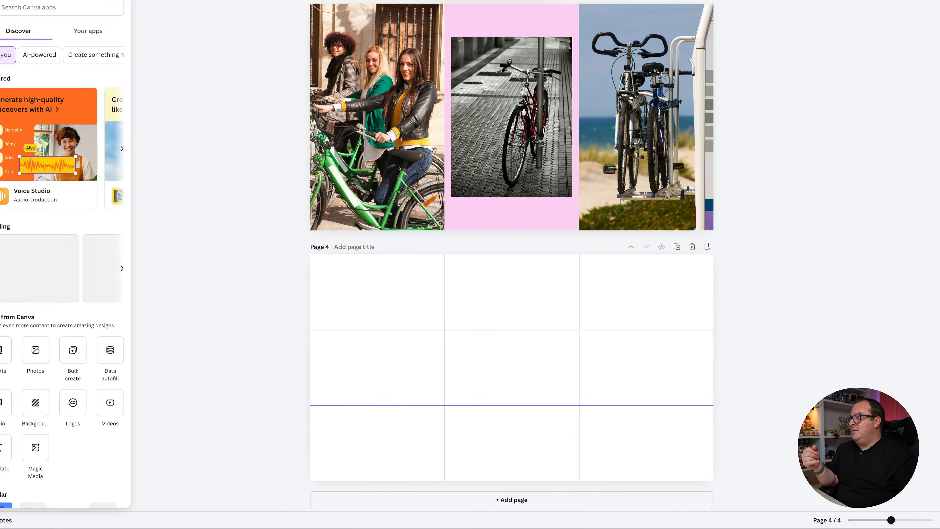
- Open the photo library and filter it to horizontal photos
{"action": "left_click", "coordinate": [14, 273]}
{"action": "left_click", "coordinate": [14, 273]}
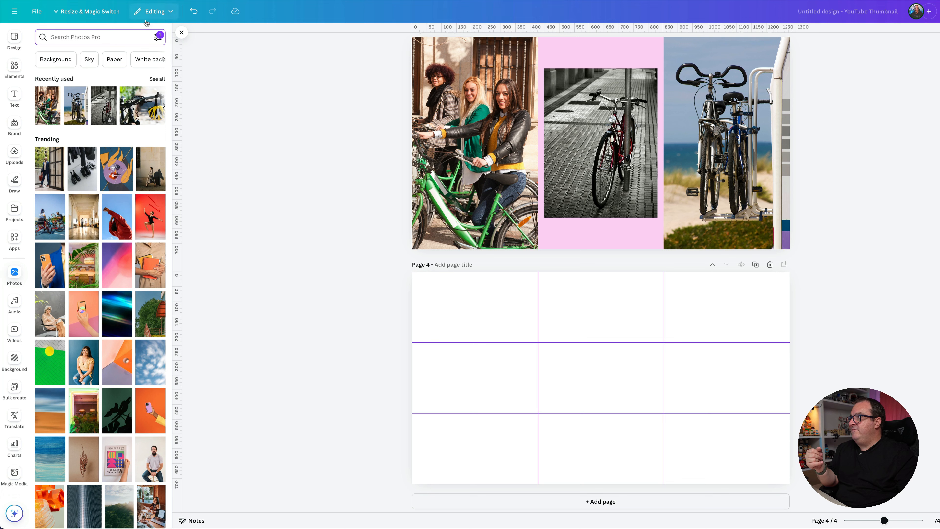
{"action": "left_click", "coordinate": [156, 38]}
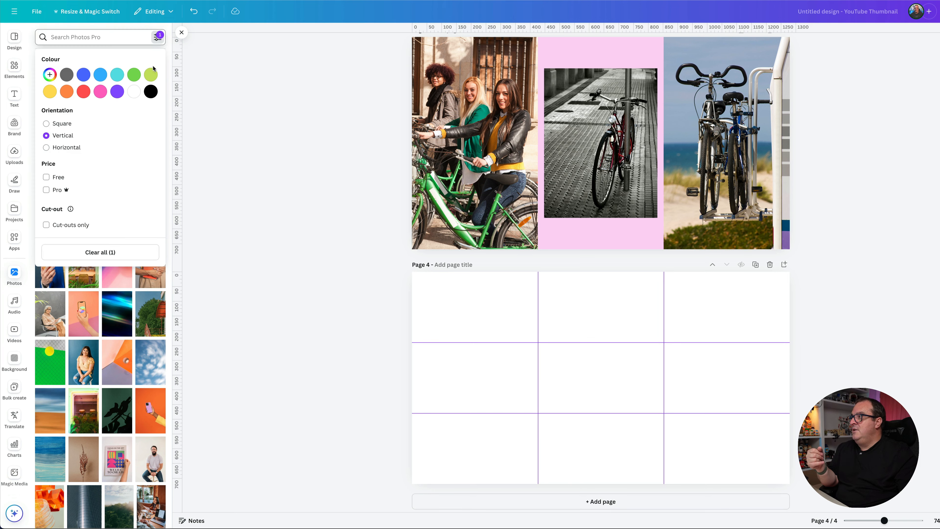
{"action": "left_click", "coordinate": [46, 147]}
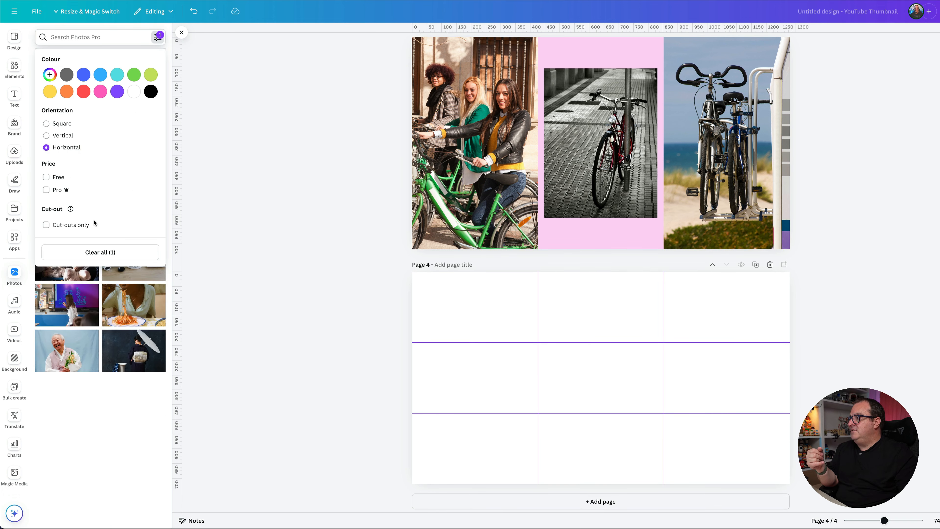
{"action": "left_click", "coordinate": [160, 36]}
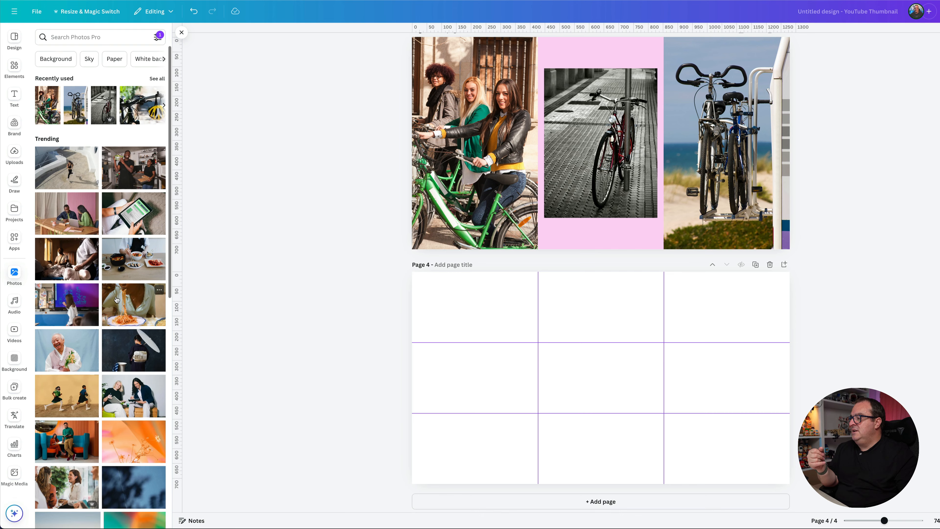
- Add the photo of the man with a laptop on a white sofa and enlarge it to fill page 4, with his face near the upper-left guide intersection
{"action": "scroll", "coordinate": [117, 299], "scroll_direction": "down", "scroll_amount": 10}
{"action": "scroll", "coordinate": [117, 299], "scroll_direction": "down", "scroll_amount": 5}
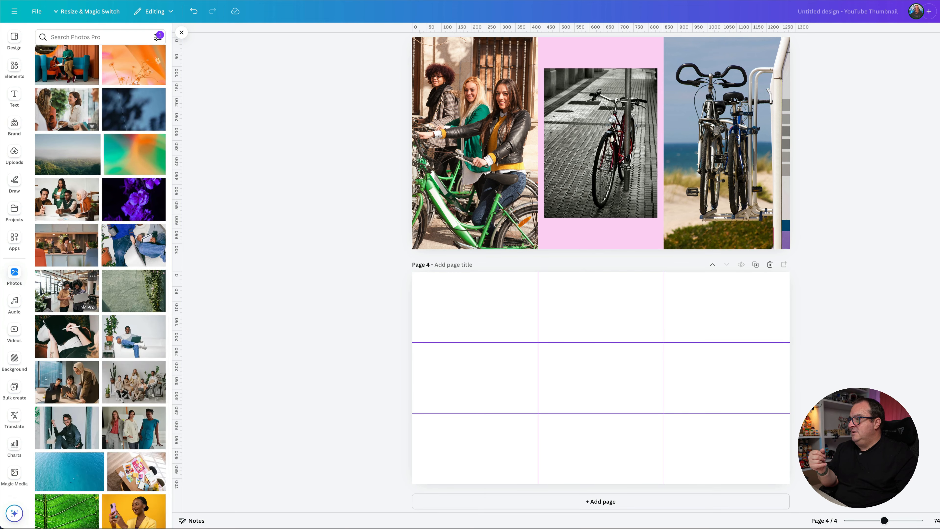
{"action": "left_click", "coordinate": [141, 356]}
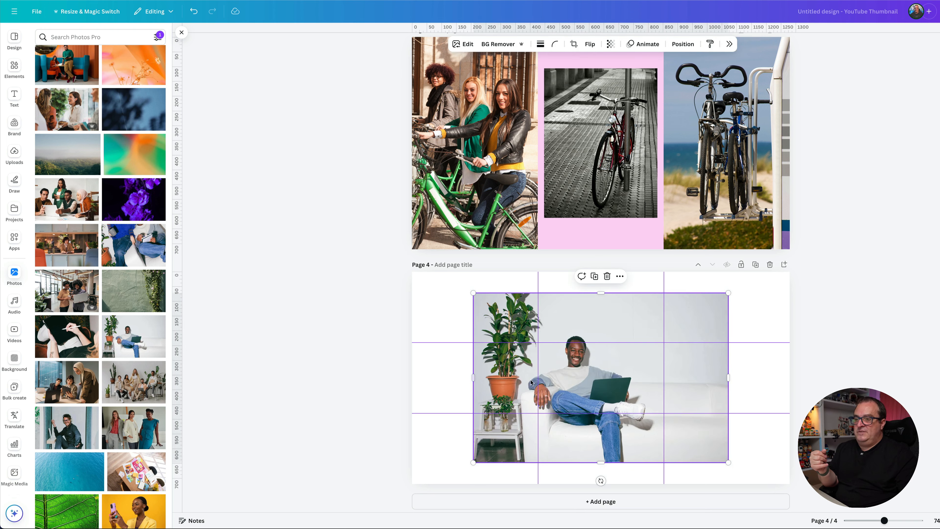
{"action": "left_click_drag", "start_coordinate": [622, 374], "coordinate": [560, 353]}
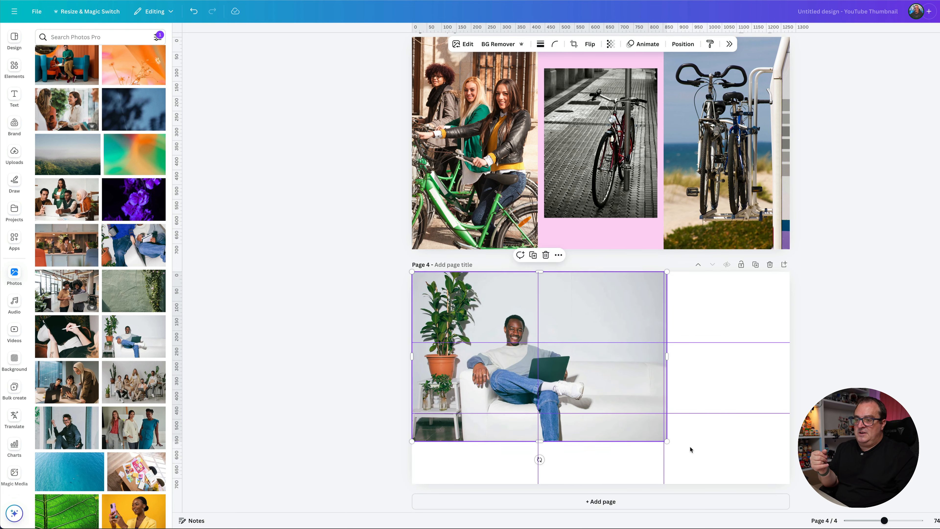
{"action": "left_click_drag", "start_coordinate": [667, 441], "coordinate": [790, 512]}
{"action": "left_click_drag", "start_coordinate": [731, 470], "coordinate": [709, 449]}
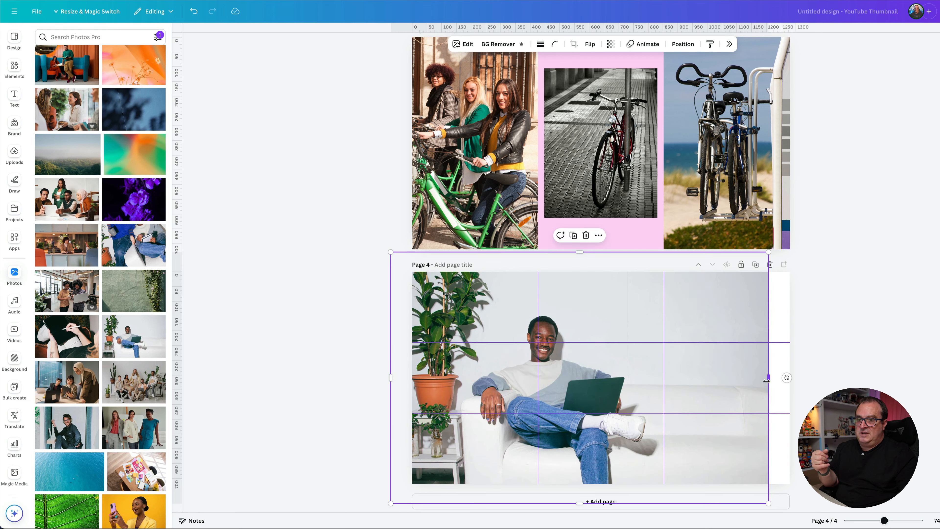
{"action": "left_click_drag", "start_coordinate": [767, 381], "coordinate": [790, 379]}
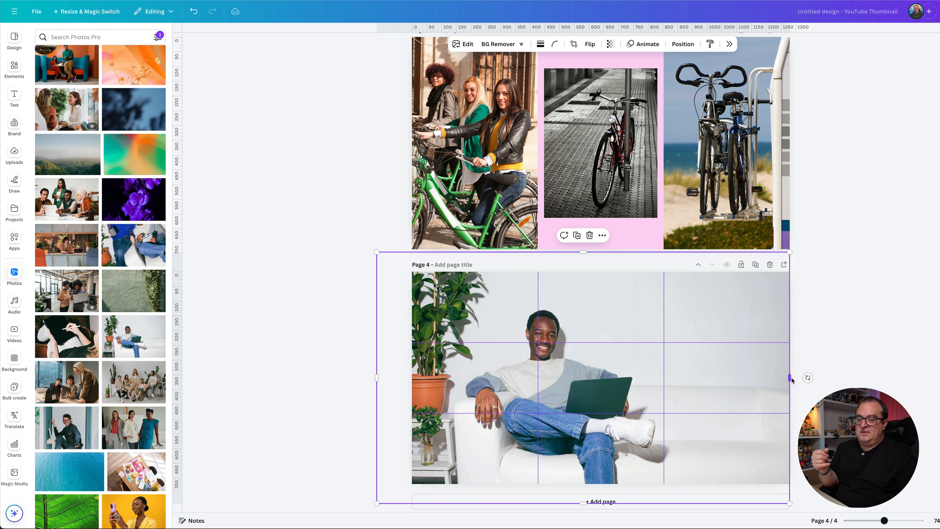
{"action": "left_click", "coordinate": [893, 377]}
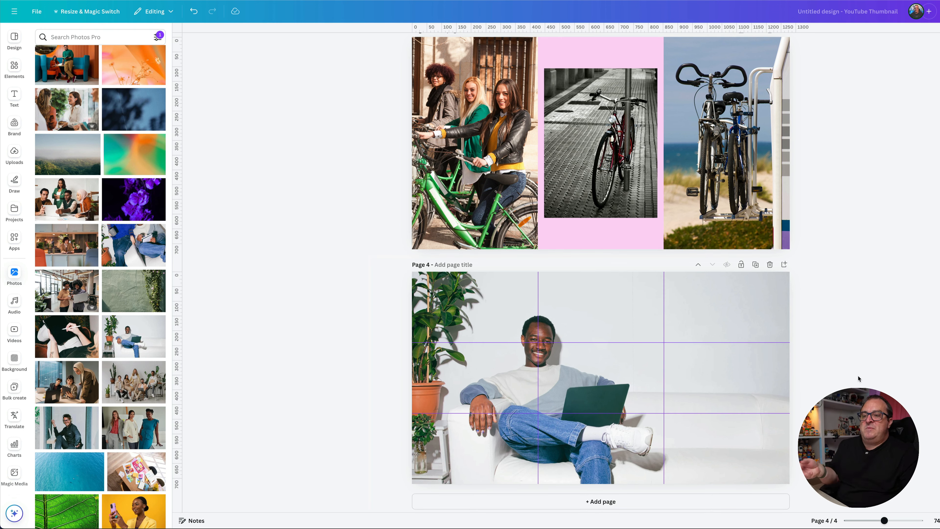
- Hide the rulers and guides in the design
{"action": "left_click", "coordinate": [36, 13]}
{"action": "mouse_move", "coordinate": [85, 113]}
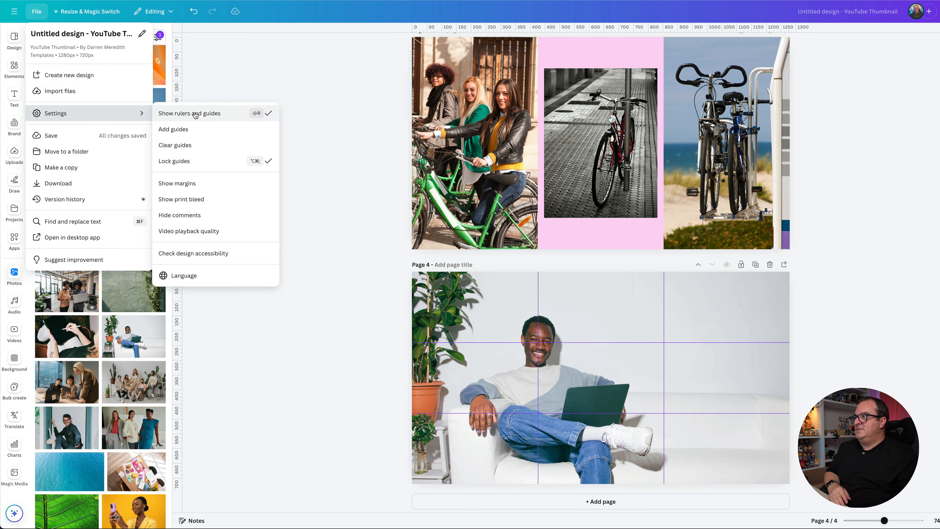
{"action": "left_click", "coordinate": [203, 115]}
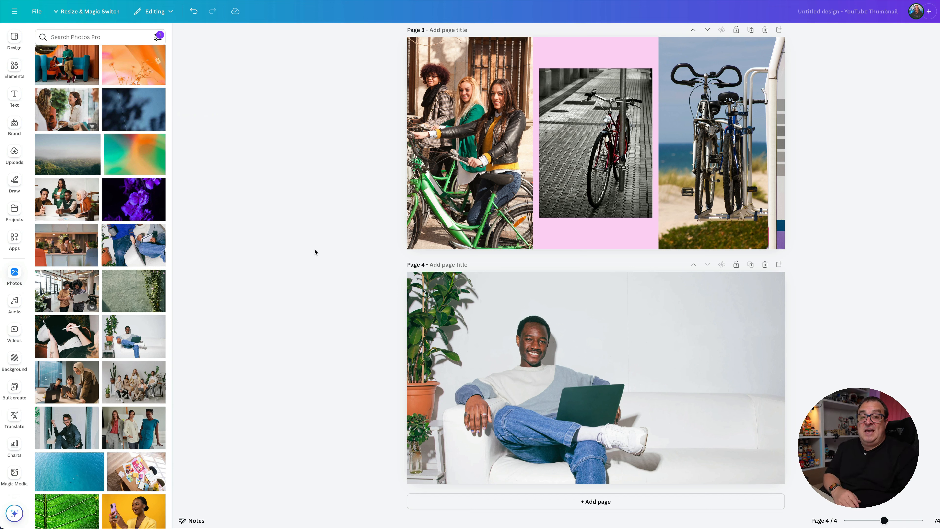
- Show the rulers and guides in the design again
{"action": "left_click", "coordinate": [42, 13]}
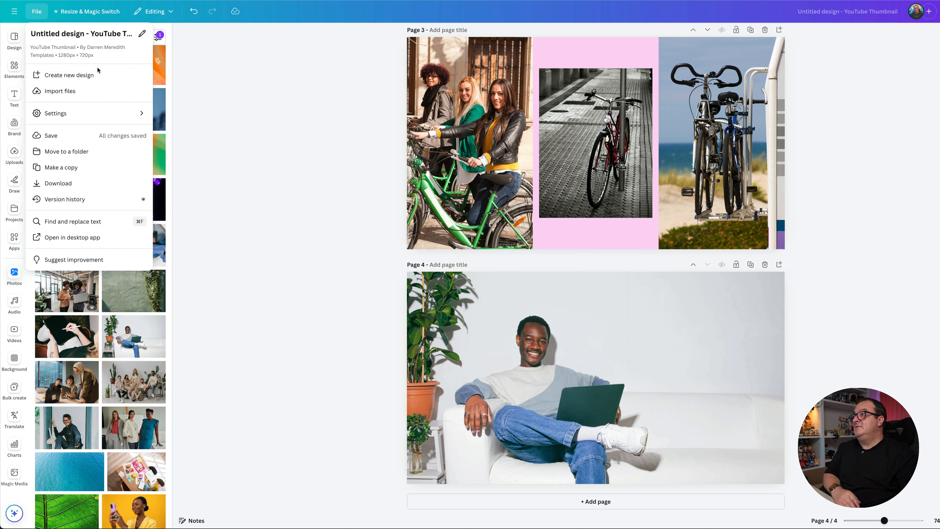
{"action": "mouse_move", "coordinate": [140, 112]}
{"action": "left_click", "coordinate": [211, 115]}
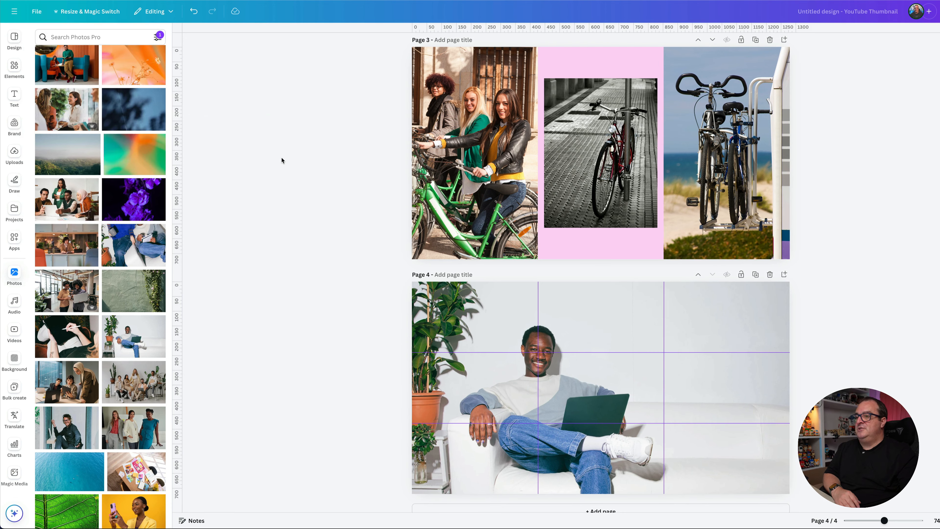